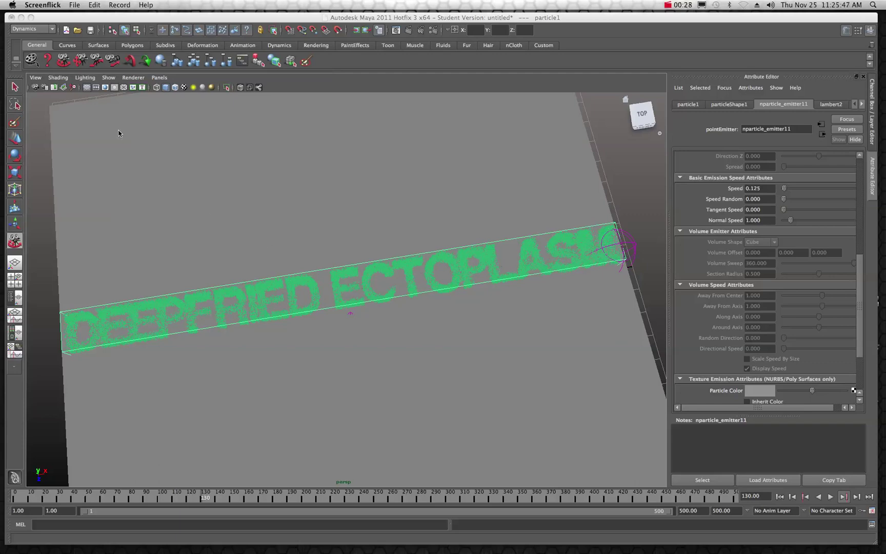
Play the particle simulation on to about frame 303 while viewing the falling streams from the front
{"action": "left_click", "coordinate": [241, 233]}
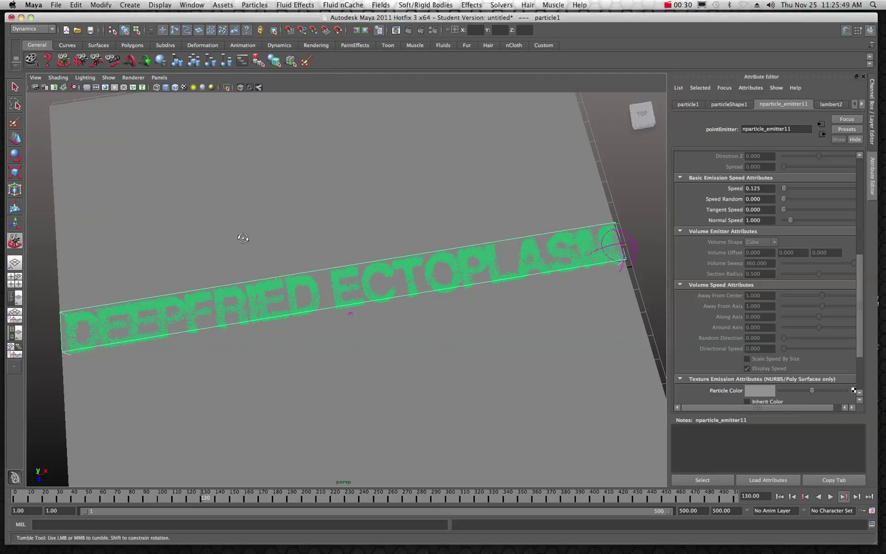
{"action": "left_click_drag", "start_coordinate": [241, 233], "coordinate": [287, 230], "text": "alt"}
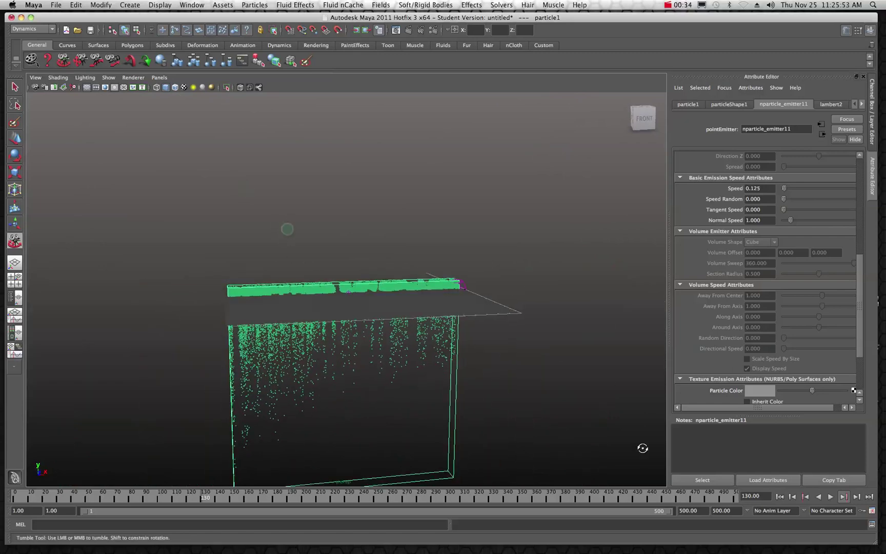
{"action": "left_click", "coordinate": [832, 497]}
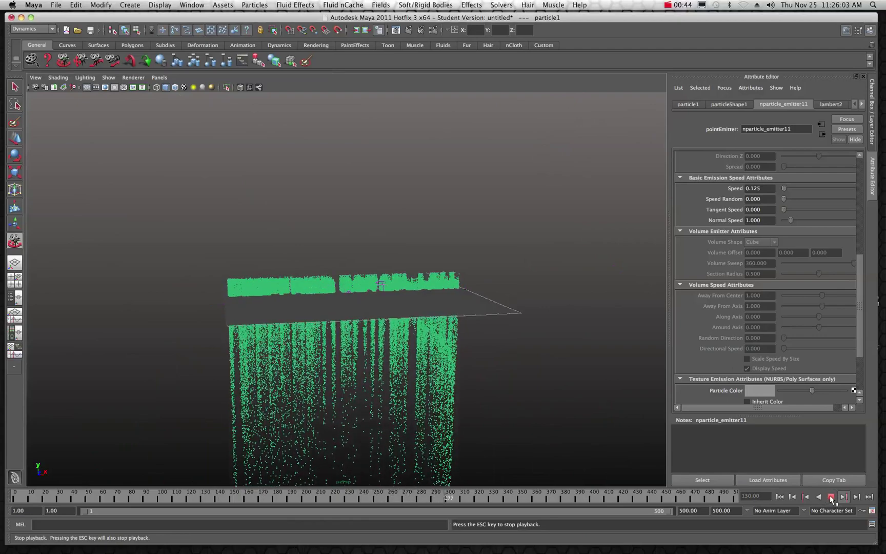
{"action": "left_click", "coordinate": [832, 497]}
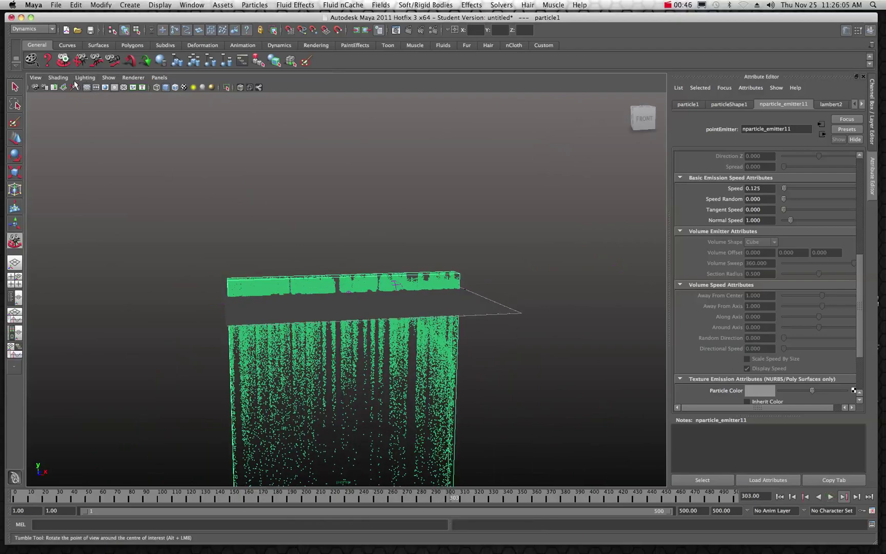
Continue the simulation to about frame 469 while viewing the particle streams side-on from below the grid
{"action": "left_click_drag", "start_coordinate": [154, 194], "coordinate": [277, 237], "text": "alt"}
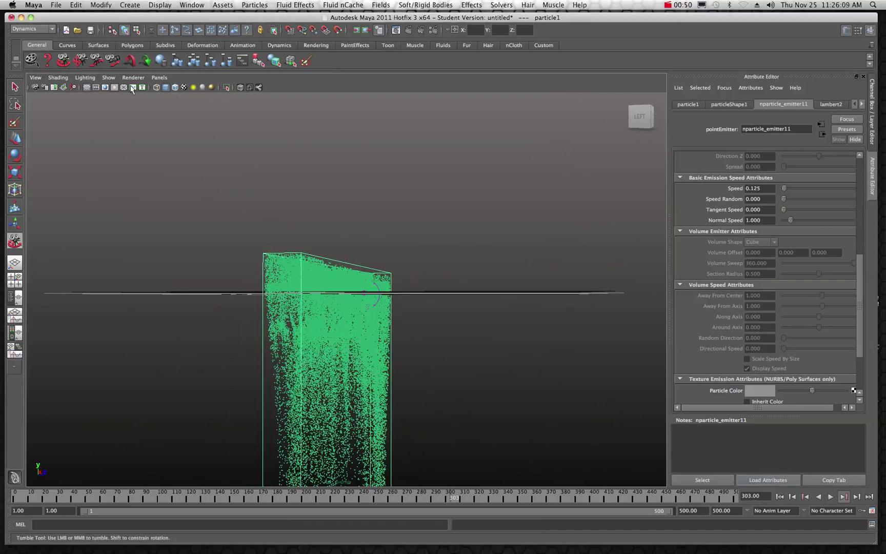
{"action": "left_click", "coordinate": [81, 60]}
{"action": "left_click_drag", "start_coordinate": [169, 218], "coordinate": [202, 172], "text": "alt"}
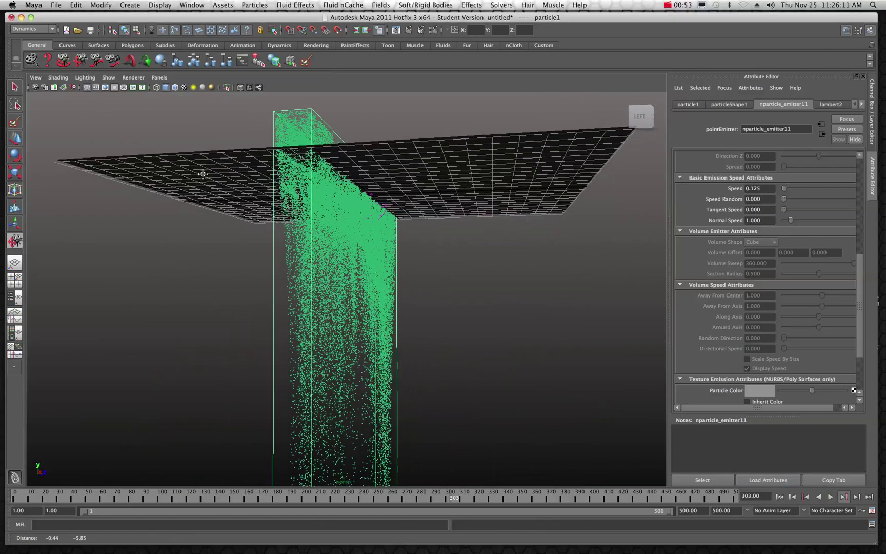
{"action": "left_click", "coordinate": [832, 496]}
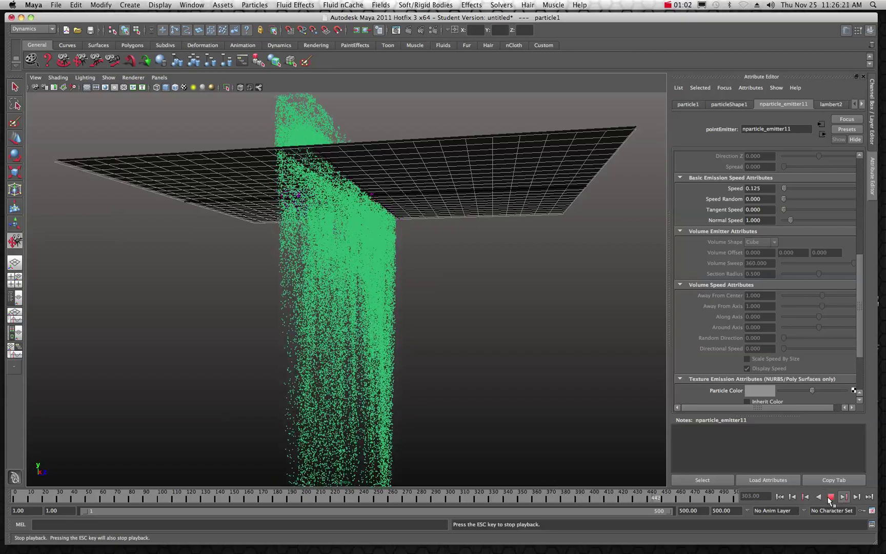
{"action": "left_click", "coordinate": [831, 498]}
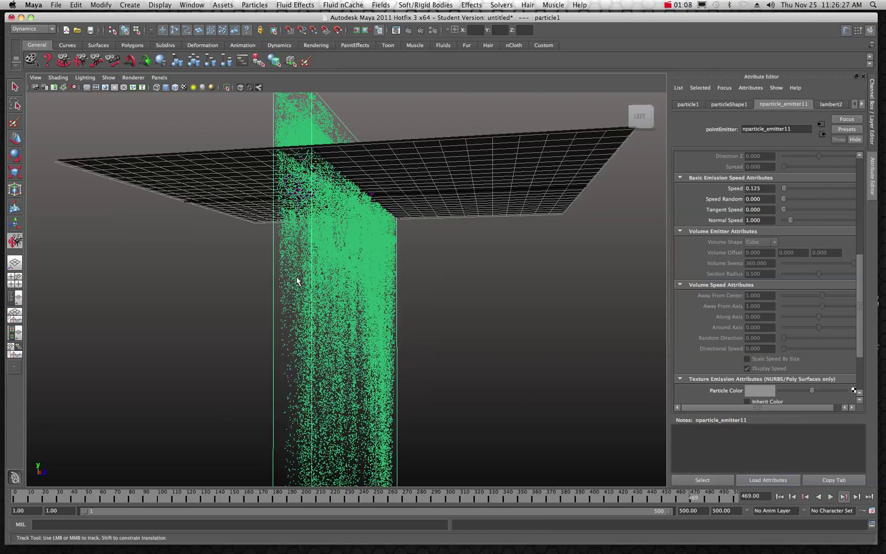
Add the render attributes for the Points type on particleShape1 and set the Point Size to 1
{"action": "left_click", "coordinate": [725, 105]}
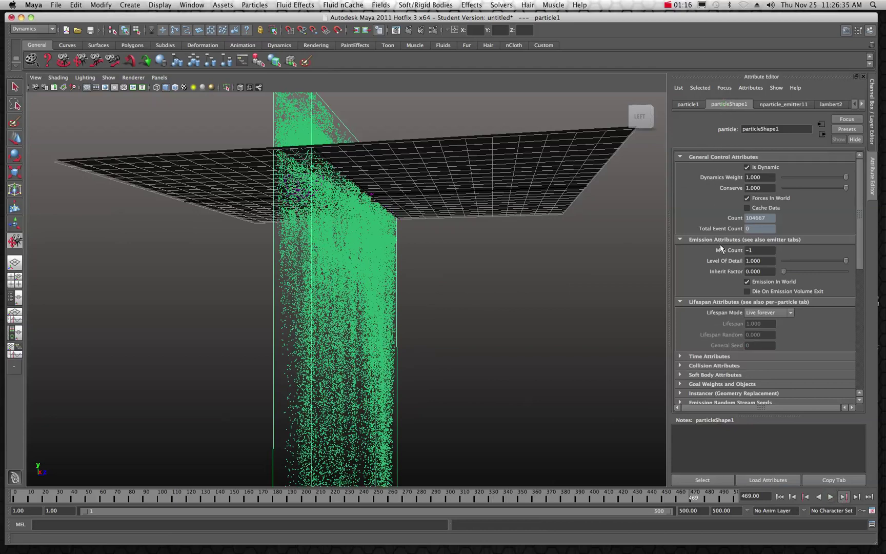
{"action": "scroll", "coordinate": [717, 256], "scroll_direction": "down", "scroll_amount": 5}
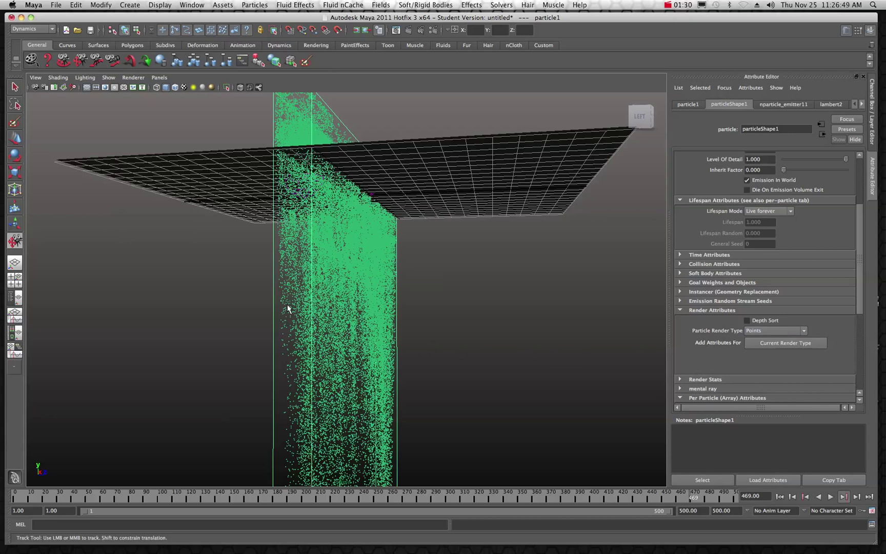
{"action": "left_click", "coordinate": [776, 344]}
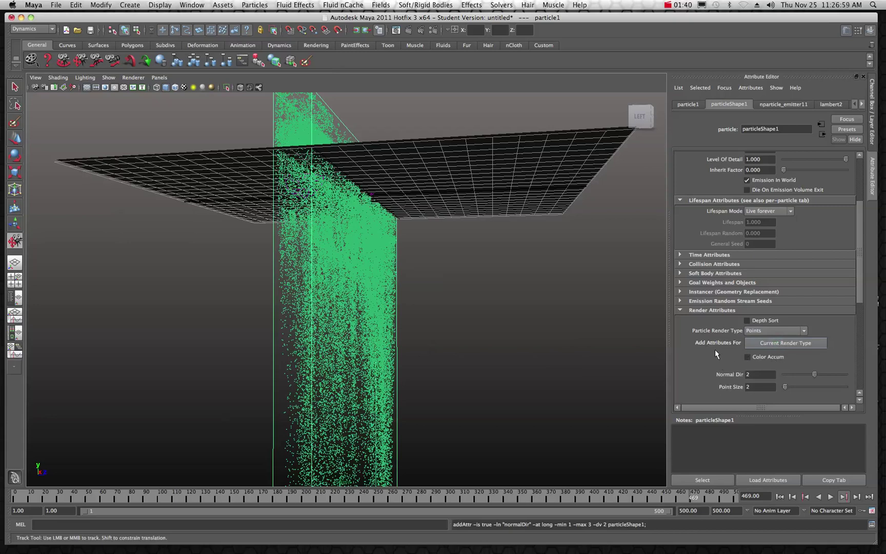
{"action": "double_click", "coordinate": [748, 387]}
{"action": "key", "text": "Return"}
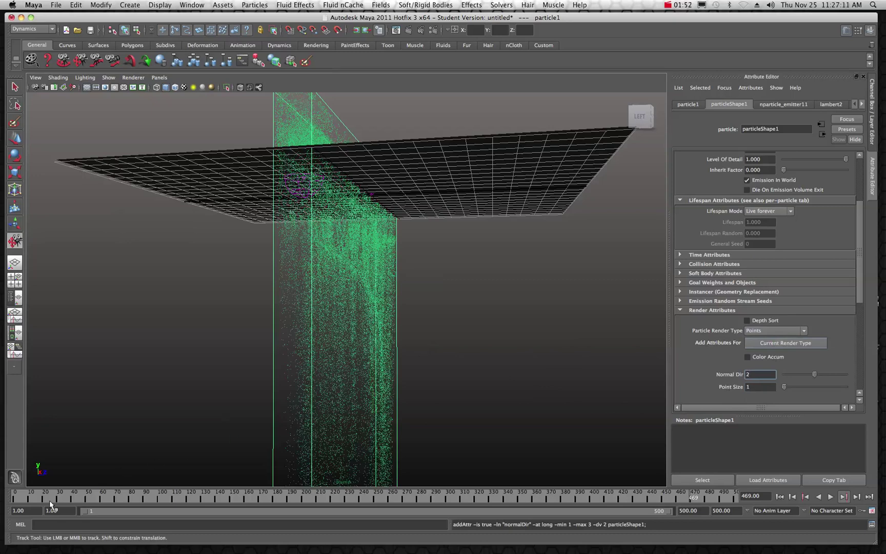
Replay the simulation from frame 1 to about frame 281 to check the smaller points
{"action": "left_click_drag", "start_coordinate": [41, 497], "coordinate": [16, 497]}
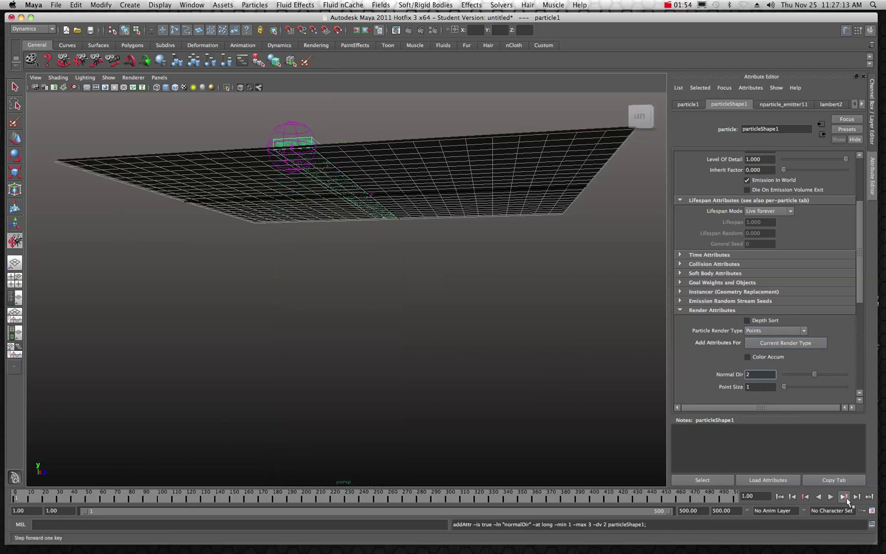
{"action": "left_click", "coordinate": [830, 497]}
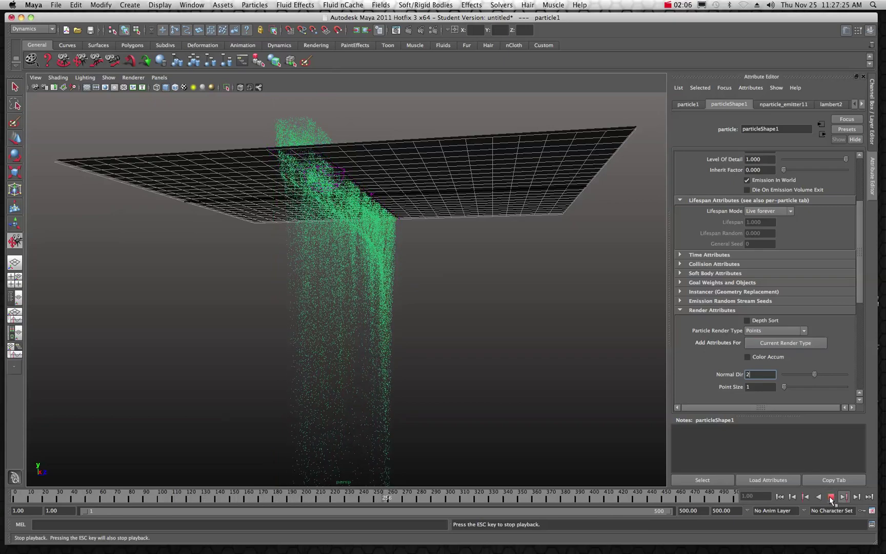
{"action": "left_click", "coordinate": [830, 496]}
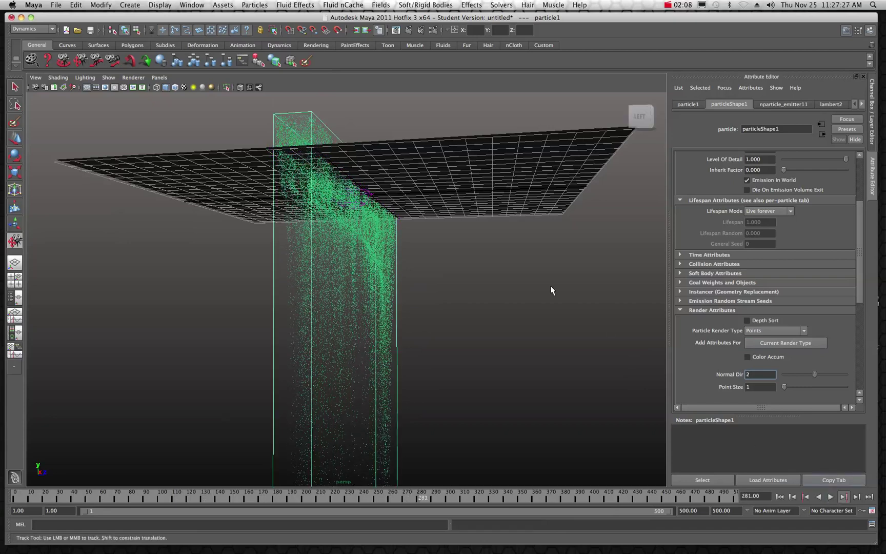
Render the current frame with Maya Software and again with the Maya Hardware renderer, and put the render window away
{"action": "left_click", "coordinate": [409, 30]}
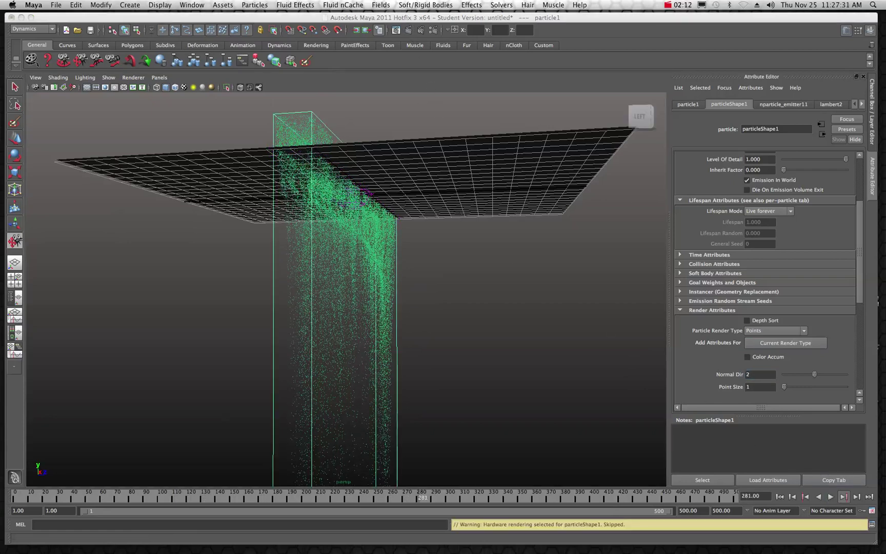
{"action": "left_click_drag", "start_coordinate": [791, 140], "coordinate": [618, 140]}
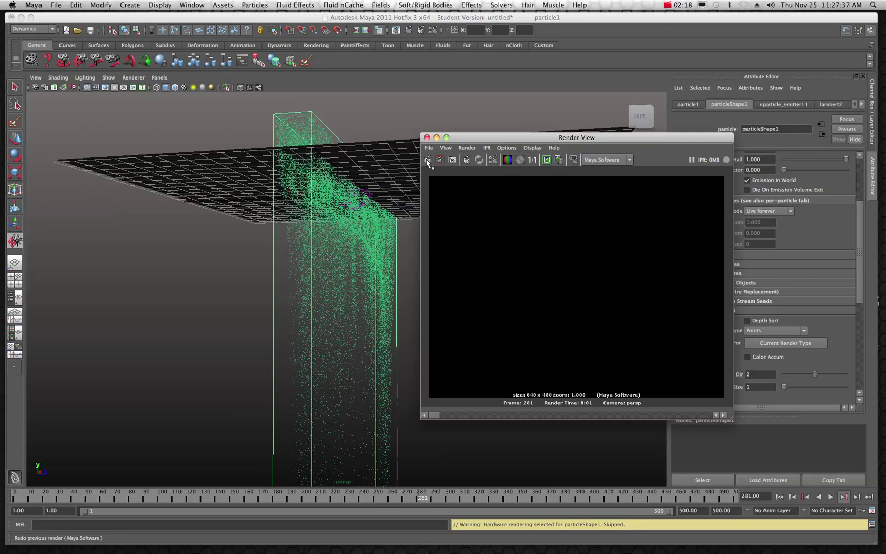
{"action": "left_click", "coordinate": [630, 160]}
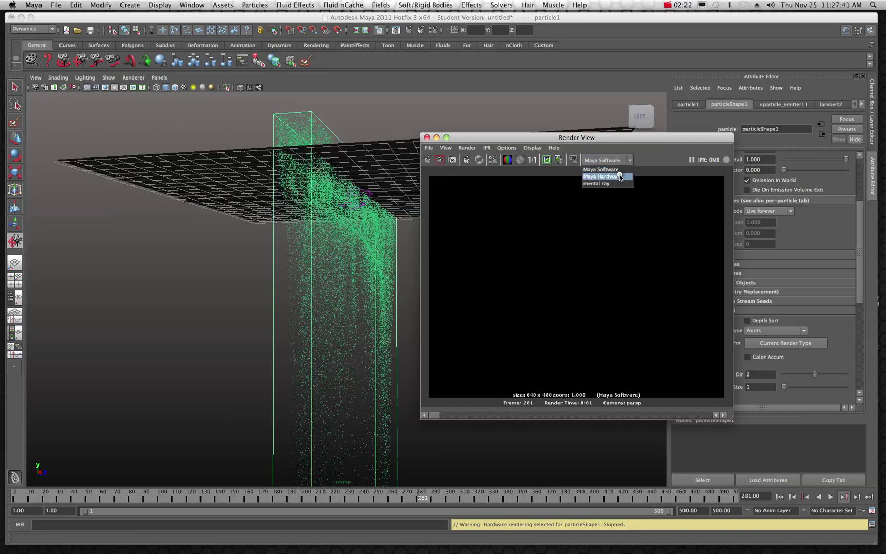
{"action": "left_click", "coordinate": [620, 177]}
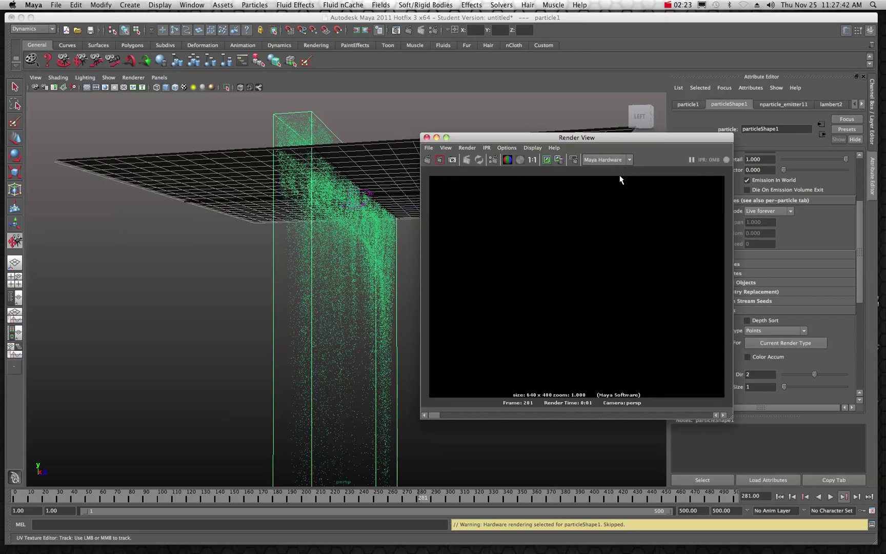
{"action": "left_click", "coordinate": [429, 160]}
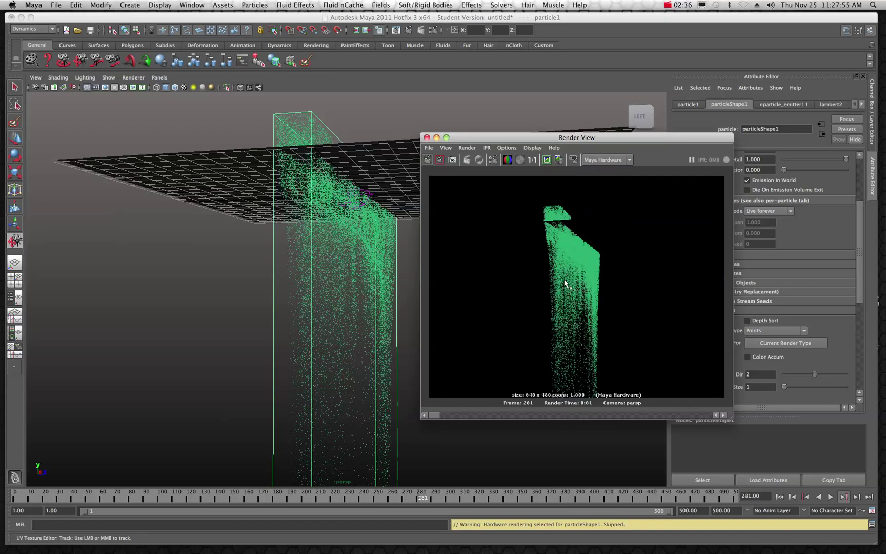
{"action": "left_click", "coordinate": [437, 138]}
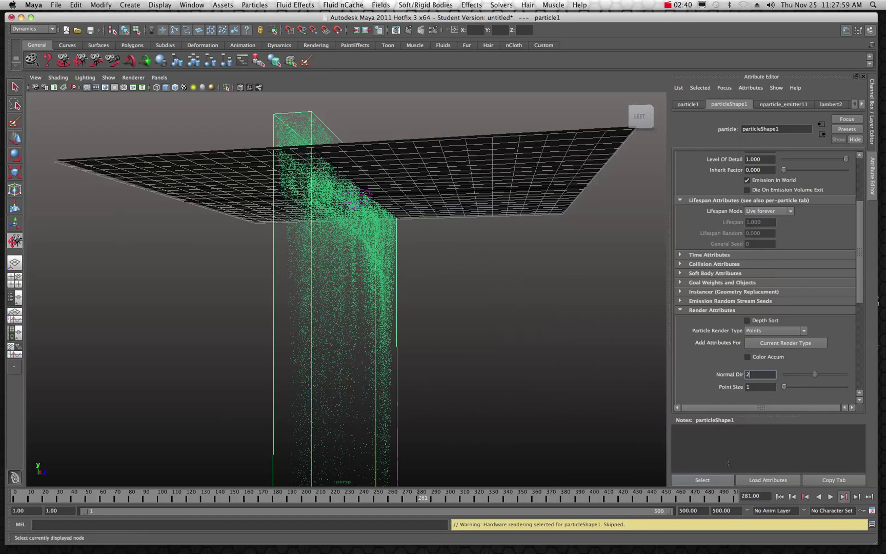
Set the particles' Point Size to 3 and replay the simulation from frame 1 to about frame 291
{"action": "left_click", "coordinate": [755, 387]}
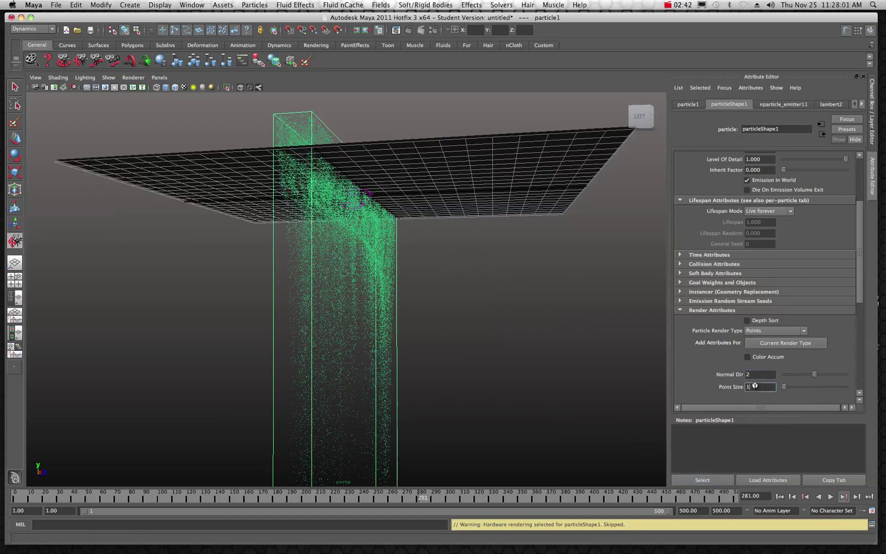
{"action": "type", "text": "3"}
{"action": "key", "text": "Return"}
{"action": "left_click", "coordinate": [755, 375]}
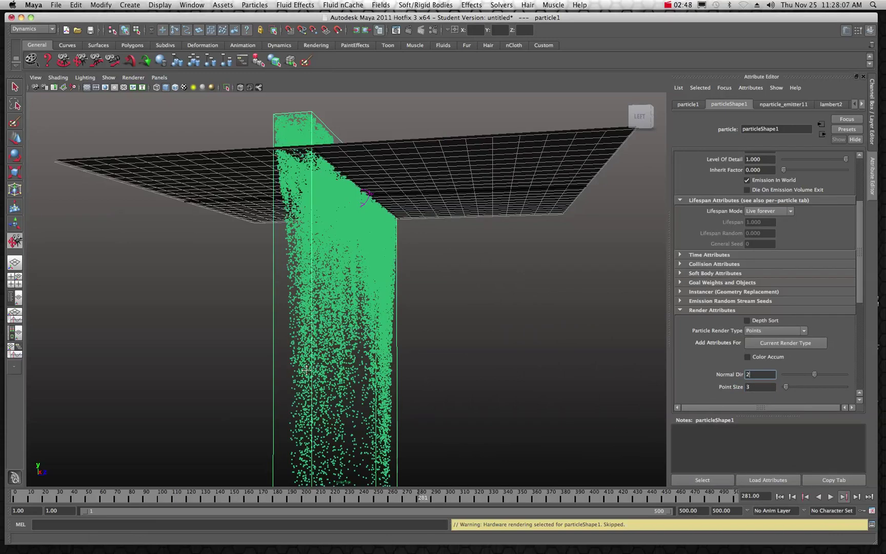
{"action": "left_click_drag", "start_coordinate": [60, 496], "coordinate": [15, 497]}
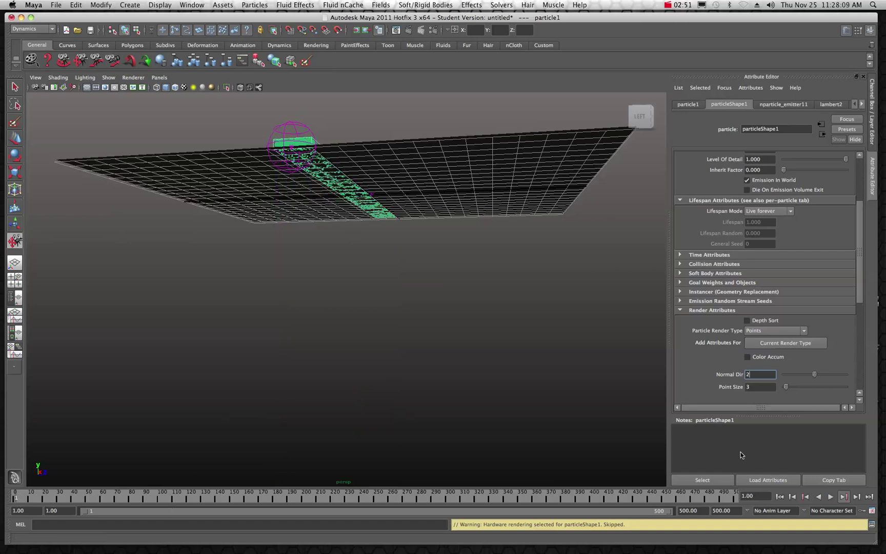
{"action": "left_click", "coordinate": [830, 497]}
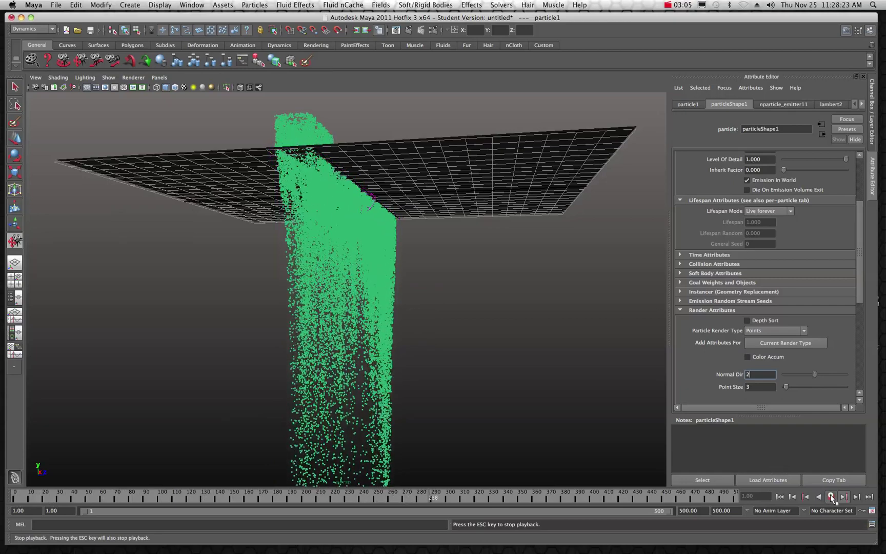
{"action": "left_click", "coordinate": [831, 497]}
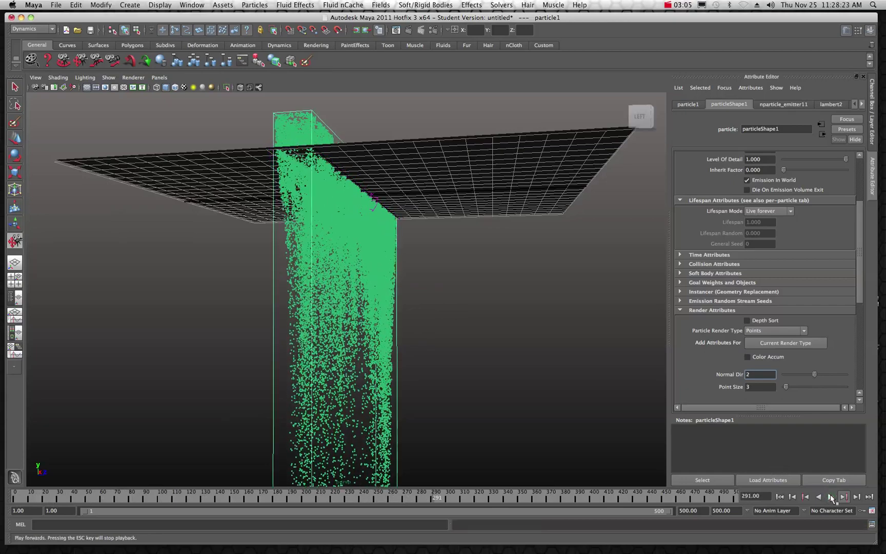
Set the Point Size of particleShape1 to 2
{"action": "left_click", "coordinate": [753, 387]}
{"action": "type", "text": "3"}
{"action": "key", "text": "Return"}
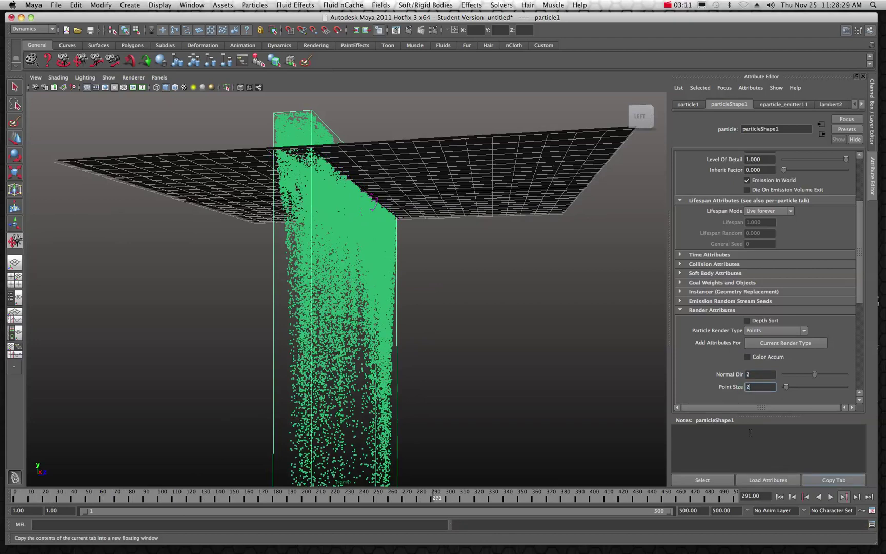
{"action": "left_click", "coordinate": [765, 373]}
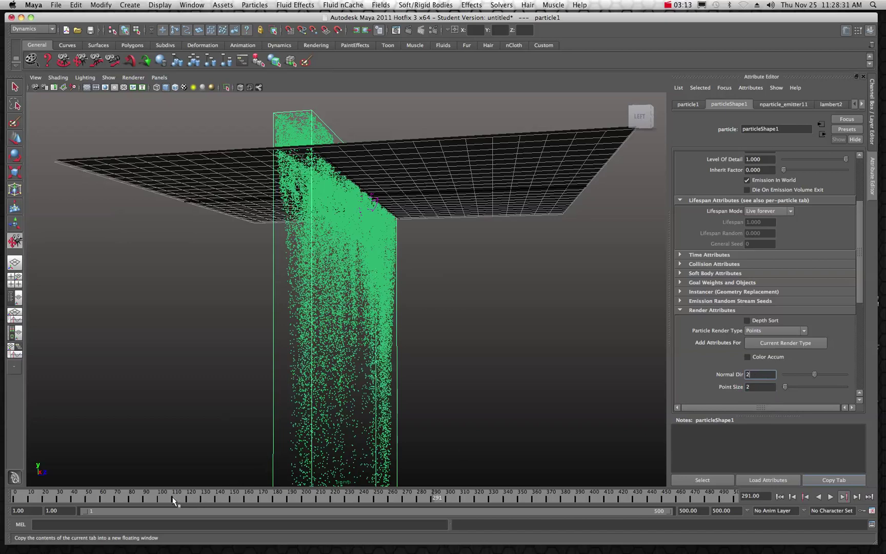
Replay the simulation from frame 1 to about frame 117 with the adjusted point size
{"action": "left_click", "coordinate": [130, 497]}
{"action": "left_click_drag", "start_coordinate": [115, 496], "coordinate": [16, 496]}
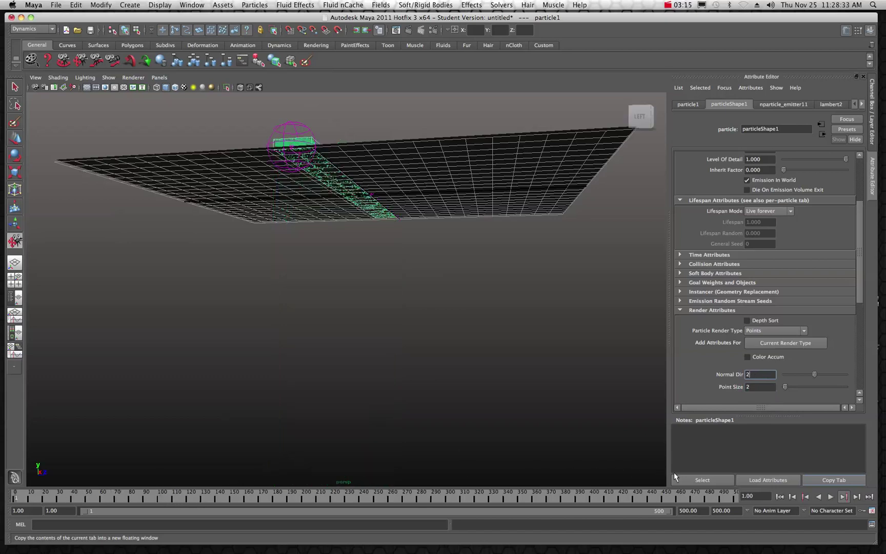
{"action": "left_click_drag", "start_coordinate": [44, 496], "coordinate": [1, 498]}
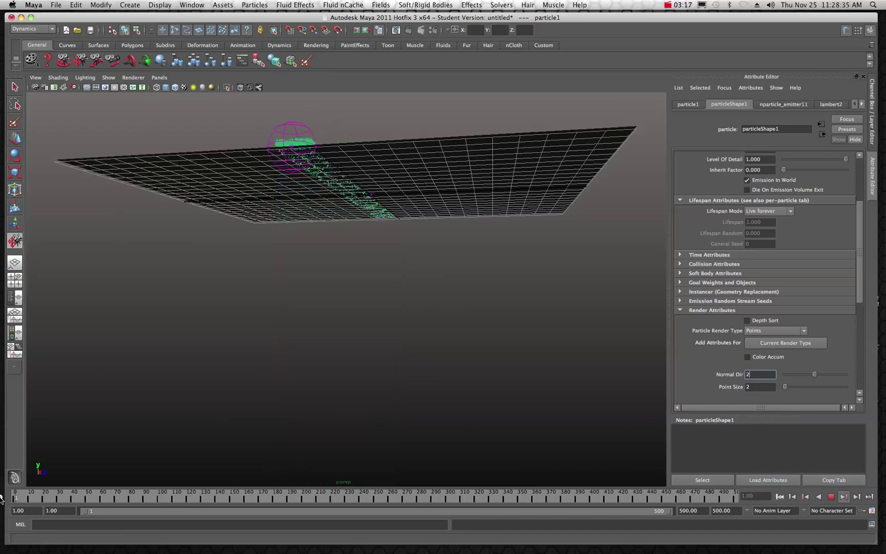
{"action": "left_click", "coordinate": [831, 497]}
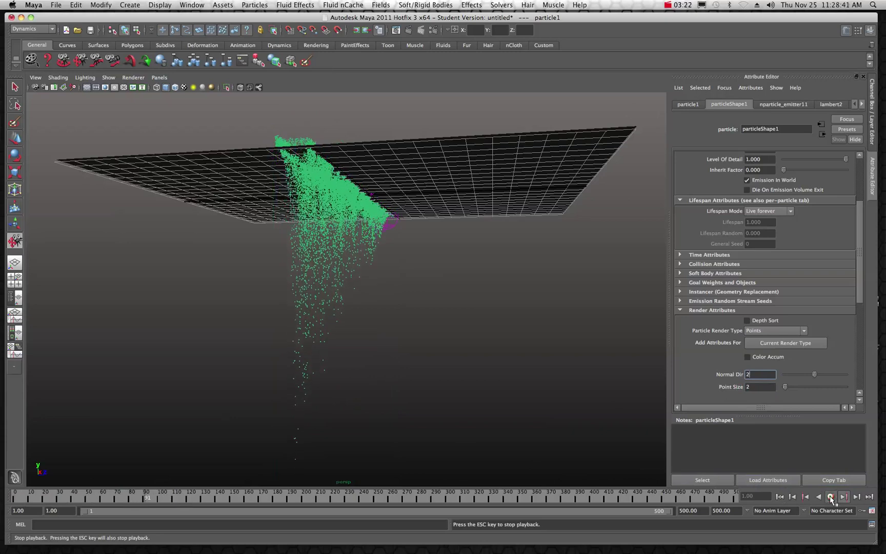
{"action": "left_click", "coordinate": [831, 496]}
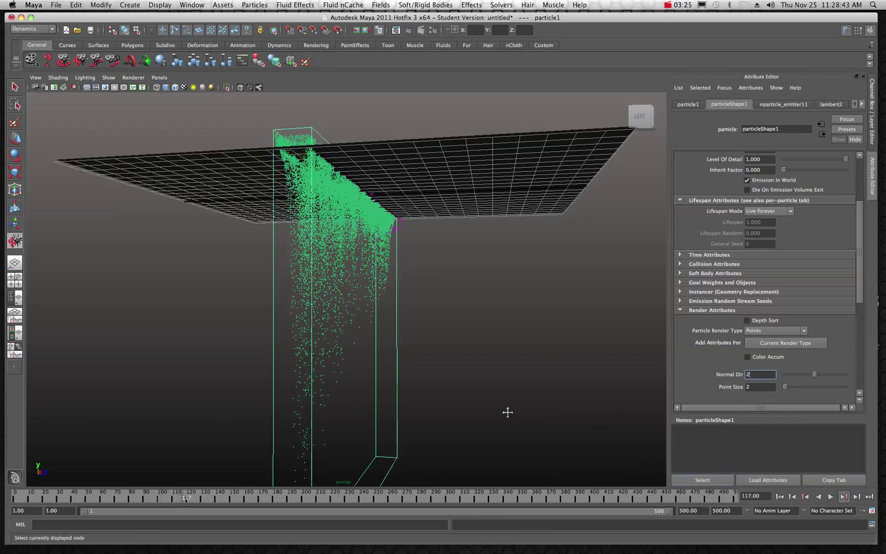
Replay the simulation from frame 1 to about frame 330 with a close view of the particle streams from beneath the plane
{"action": "left_click", "coordinate": [62, 62]}
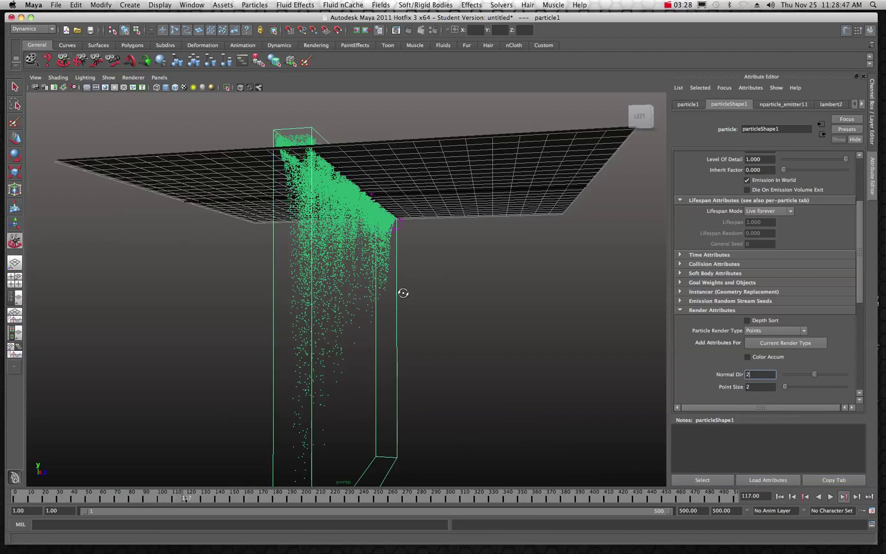
{"action": "left_click_drag", "start_coordinate": [434, 309], "coordinate": [352, 291]}
{"action": "left_click_drag", "start_coordinate": [352, 227], "coordinate": [366, 277], "text": "alt"}
{"action": "scroll", "coordinate": [366, 277], "scroll_direction": "up", "scroll_amount": 6}
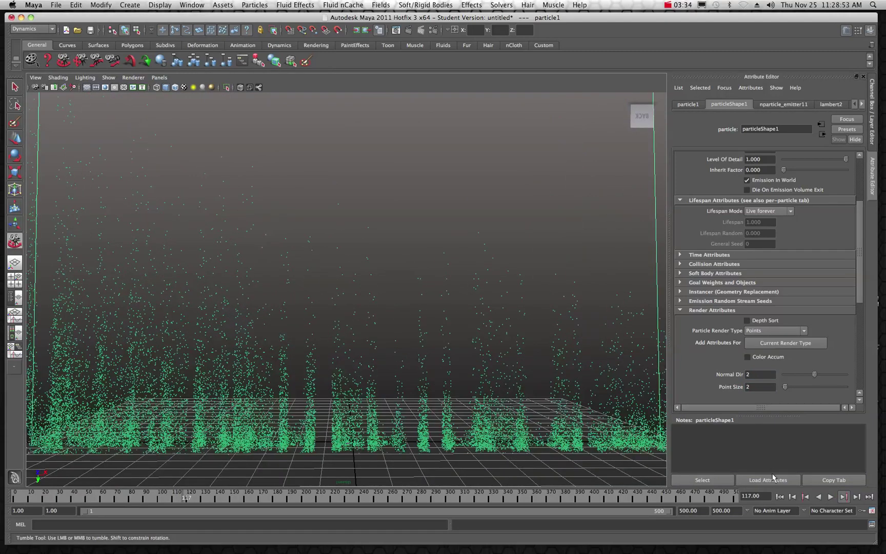
{"action": "left_click", "coordinate": [780, 496]}
{"action": "left_click", "coordinate": [831, 496]}
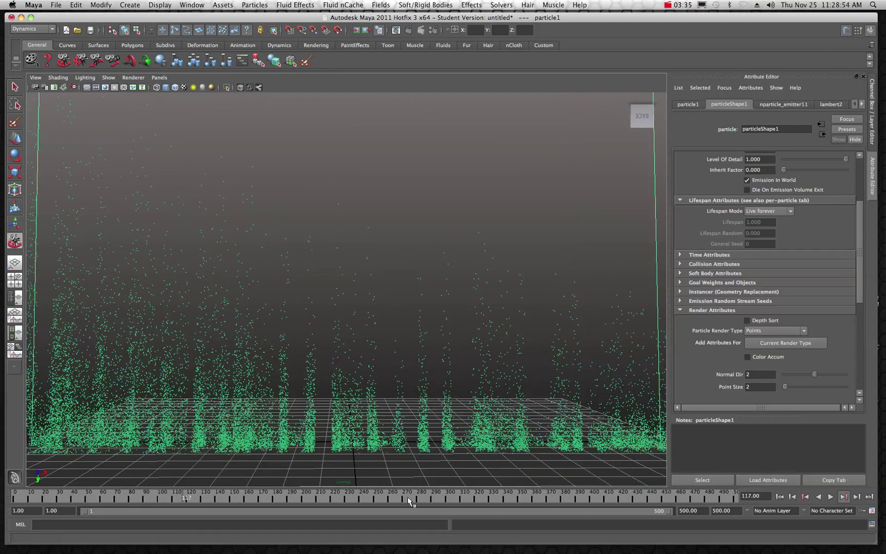
{"action": "left_click", "coordinate": [5, 497]}
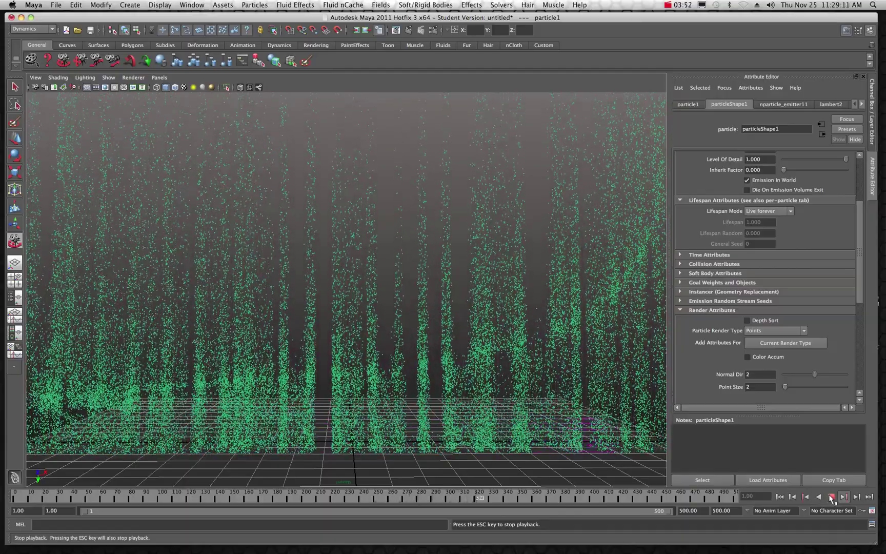
{"action": "left_click", "coordinate": [828, 496]}
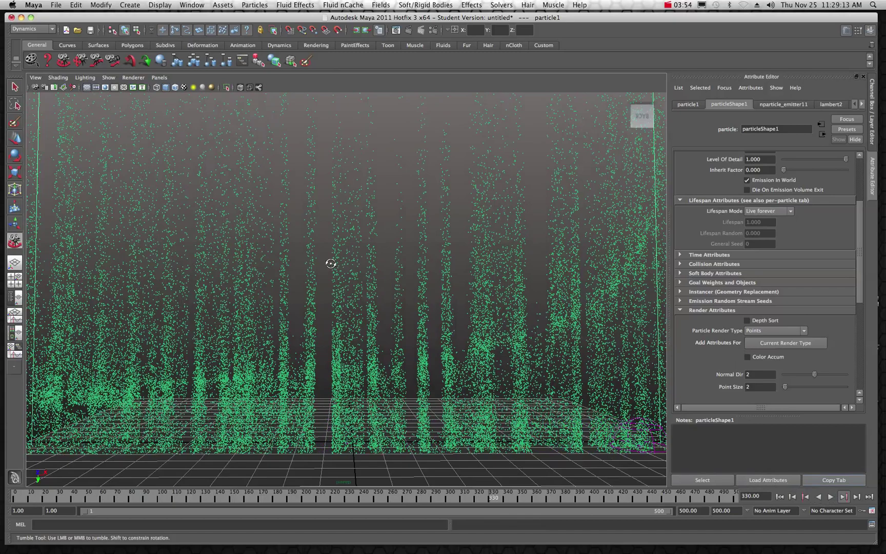
Set the Lifespan Mode of particleShape1 to Random range
{"action": "scroll", "coordinate": [399, 294], "scroll_direction": "down", "scroll_amount": 5}
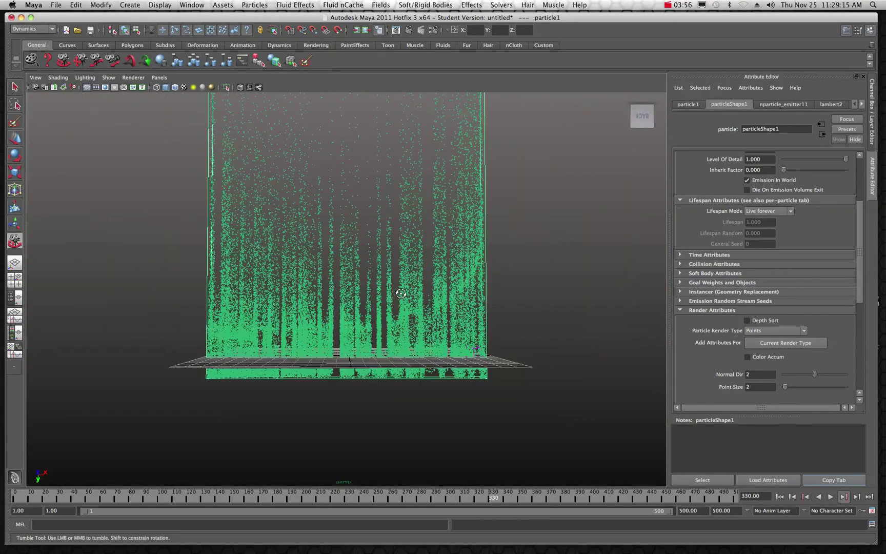
{"action": "left_click_drag", "start_coordinate": [392, 231], "coordinate": [475, 287]}
{"action": "left_click", "coordinate": [622, 99]}
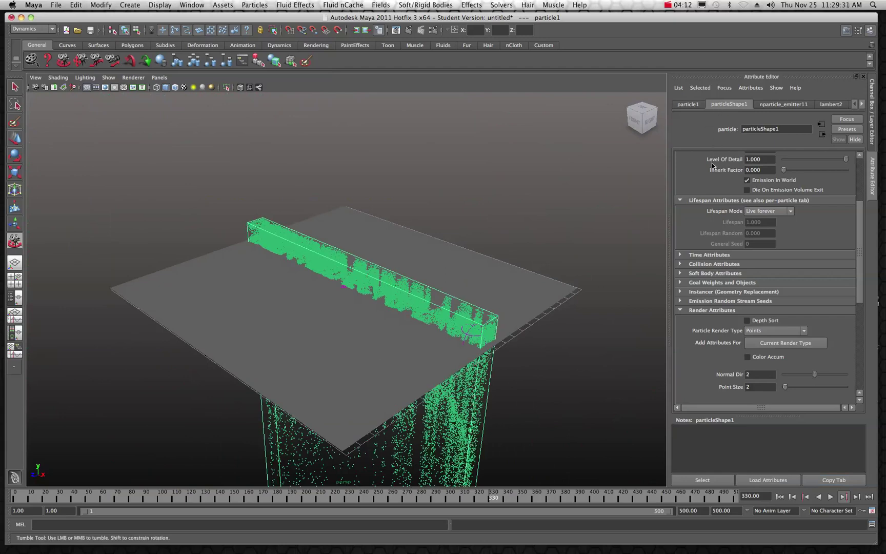
{"action": "scroll", "coordinate": [713, 164], "scroll_direction": "up", "scroll_amount": 5}
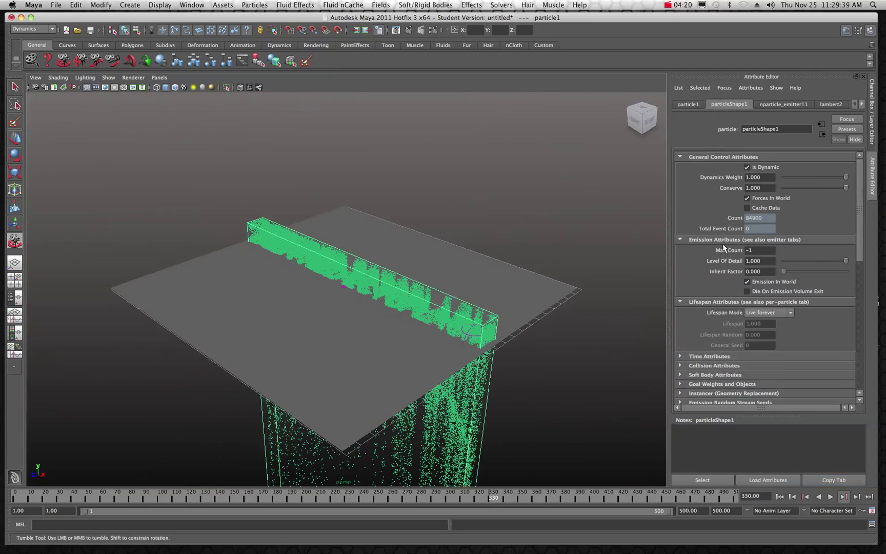
{"action": "scroll", "coordinate": [720, 214], "scroll_direction": "down", "scroll_amount": 3}
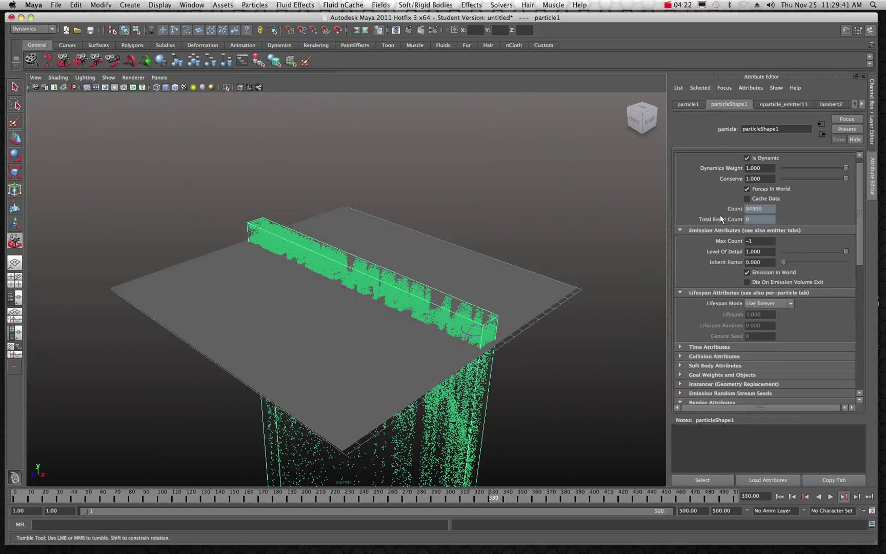
{"action": "scroll", "coordinate": [721, 217], "scroll_direction": "down", "scroll_amount": 1}
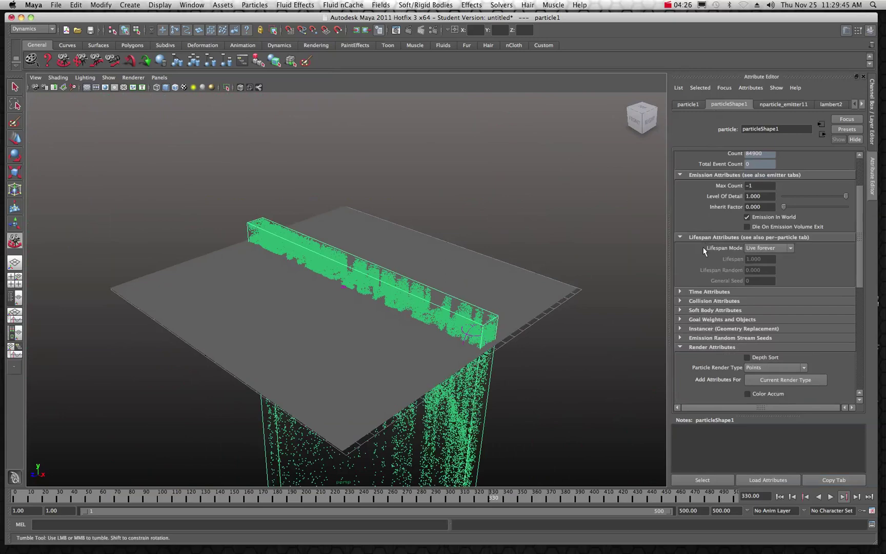
{"action": "left_click", "coordinate": [791, 248]}
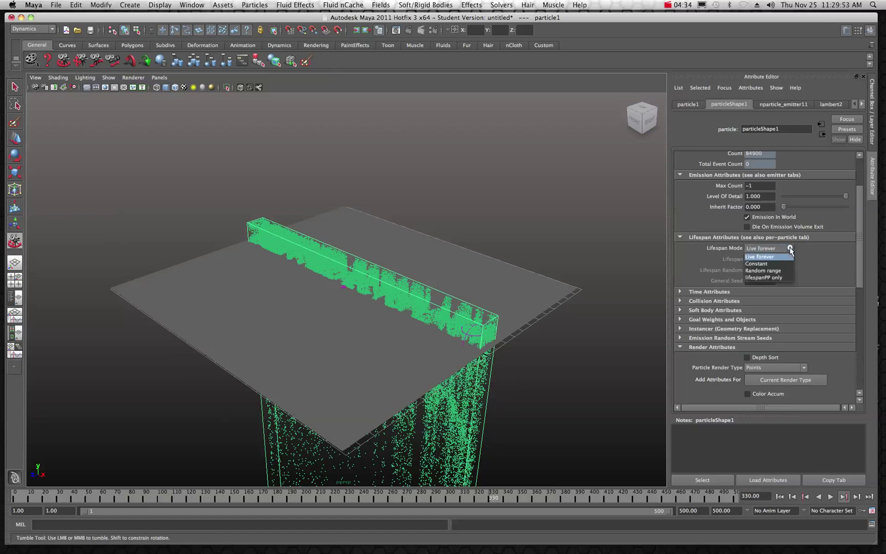
{"action": "left_click", "coordinate": [777, 271]}
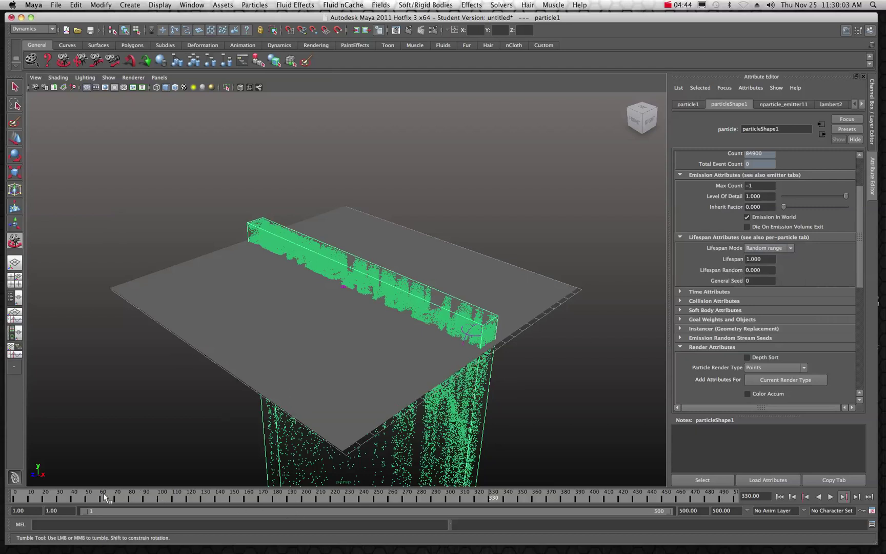
Replay the simulation from frame 1 to about frame 154 to check the random-range lifespan on the text
{"action": "key", "text": "alt+shift+v"}
{"action": "key", "text": "alt+v"}
{"action": "key", "text": "alt+v"}
{"action": "key", "text": "alt+shift+v"}
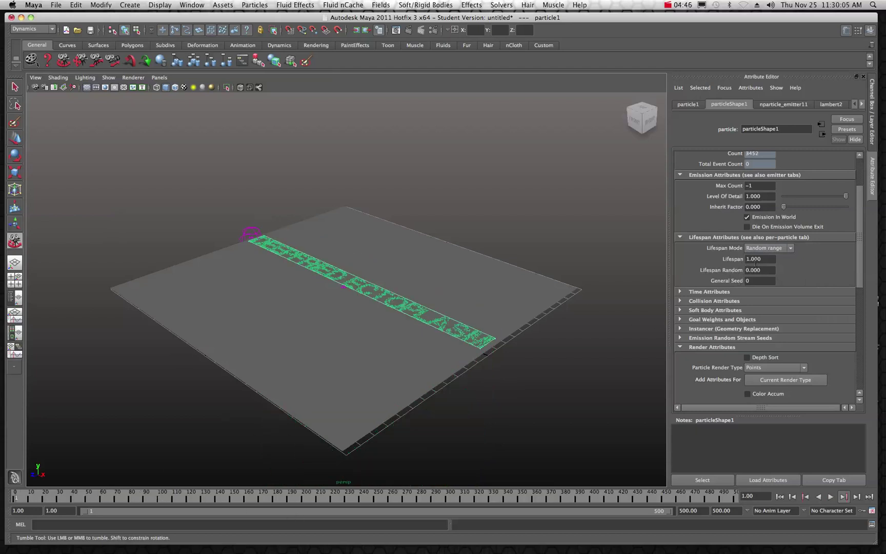
{"action": "left_click", "coordinate": [831, 497]}
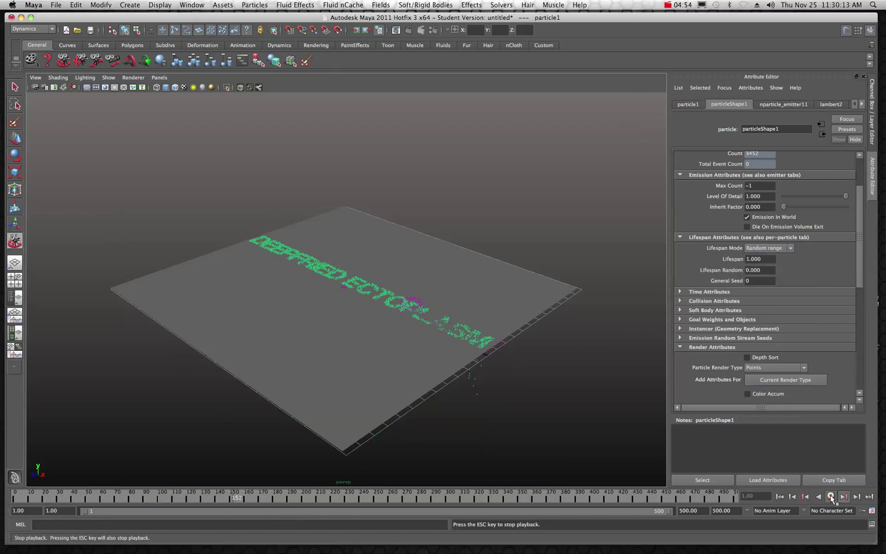
{"action": "left_click", "coordinate": [831, 496]}
Continue the looping playback from a low front view of the plane and stop it at about frame 45
{"action": "left_click_drag", "start_coordinate": [297, 215], "coordinate": [320, 194], "text": "alt"}
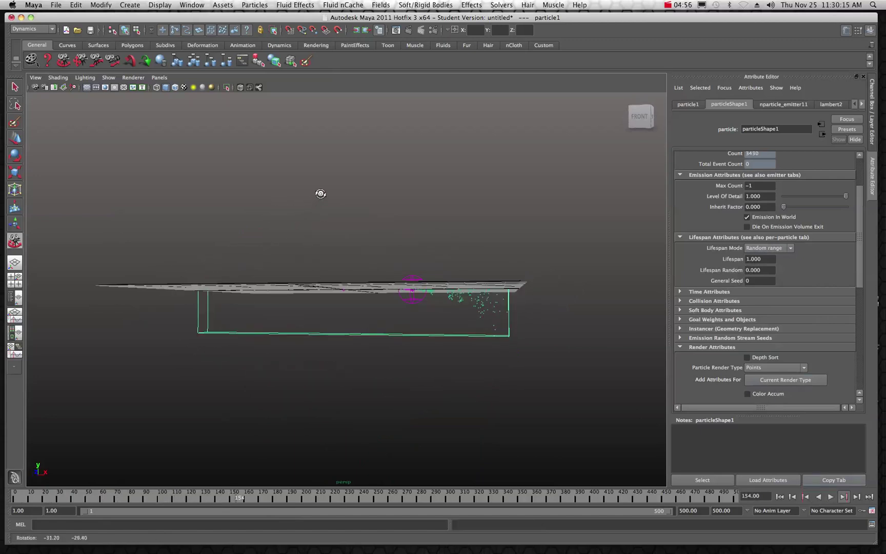
{"action": "left_click", "coordinate": [830, 497]}
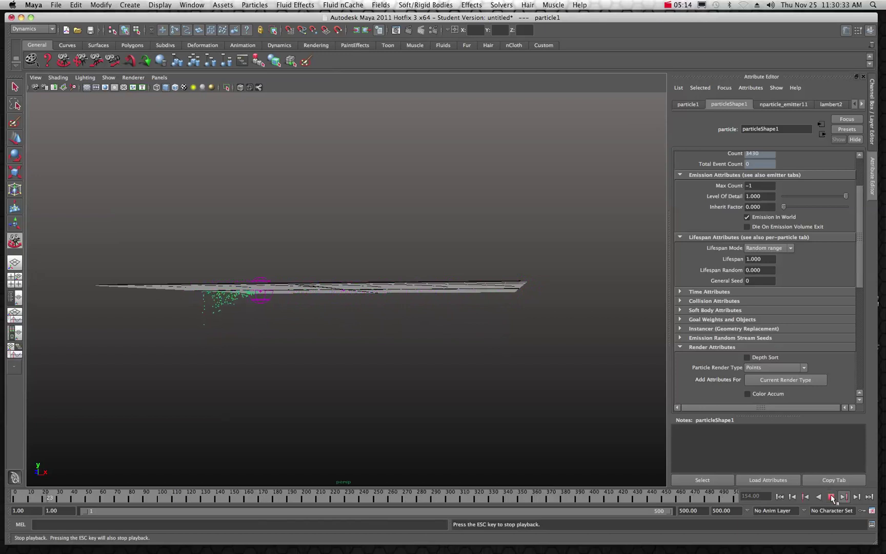
{"action": "left_click", "coordinate": [832, 498]}
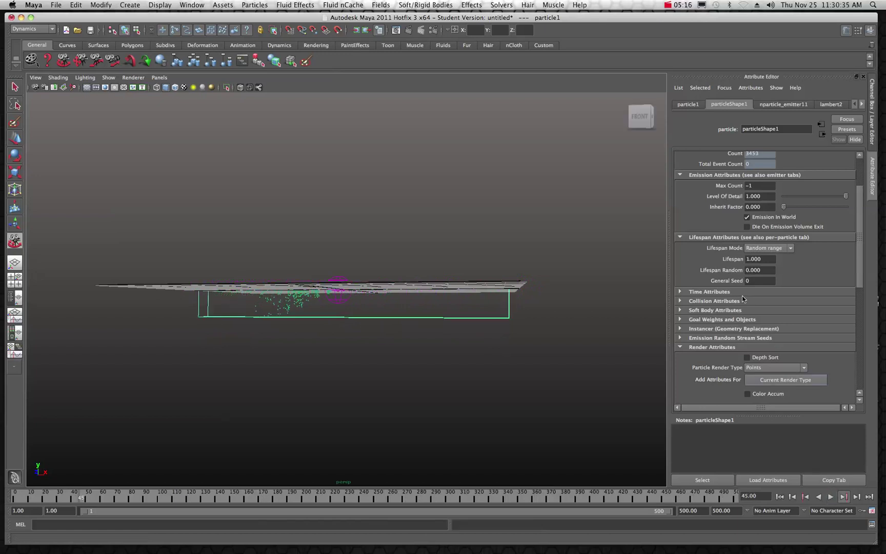
Set the particles' Lifespan to 2 and replay the simulation from frame 1 to about frame 297
{"action": "left_click", "coordinate": [768, 260]}
{"action": "type", "text": "2"}
{"action": "key", "text": "Tab"}
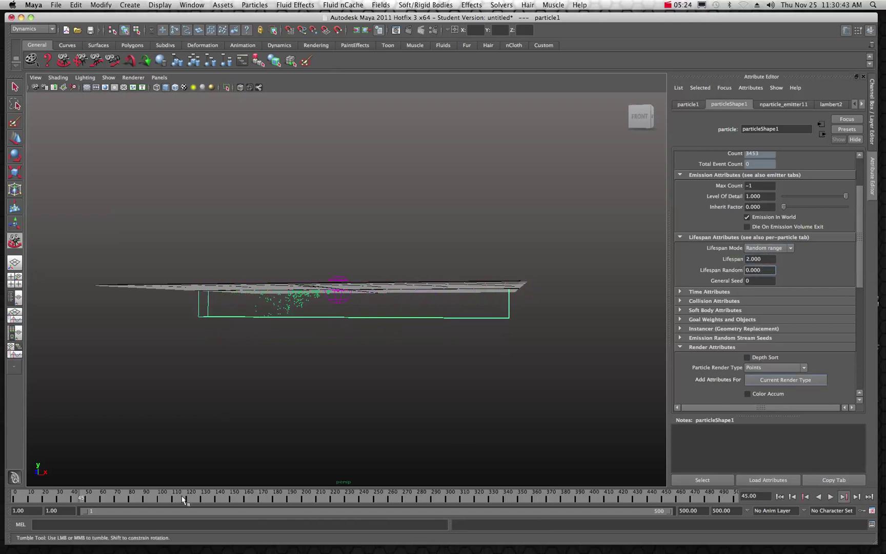
{"action": "left_click_drag", "start_coordinate": [185, 501], "coordinate": [14, 500]}
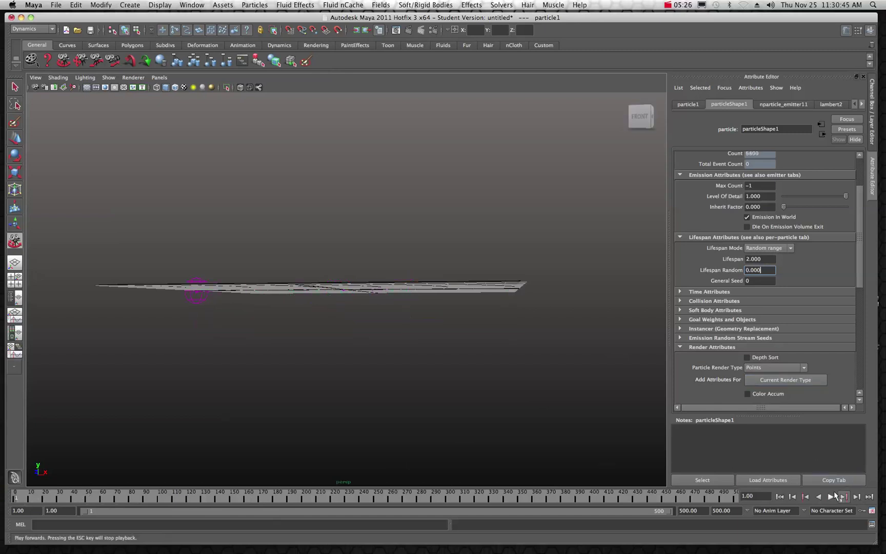
{"action": "left_click", "coordinate": [831, 496]}
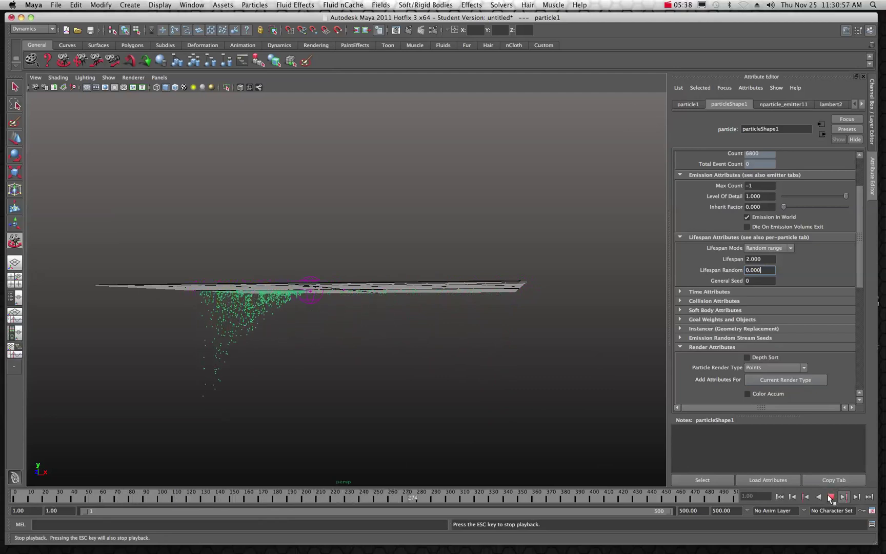
{"action": "left_click", "coordinate": [832, 497]}
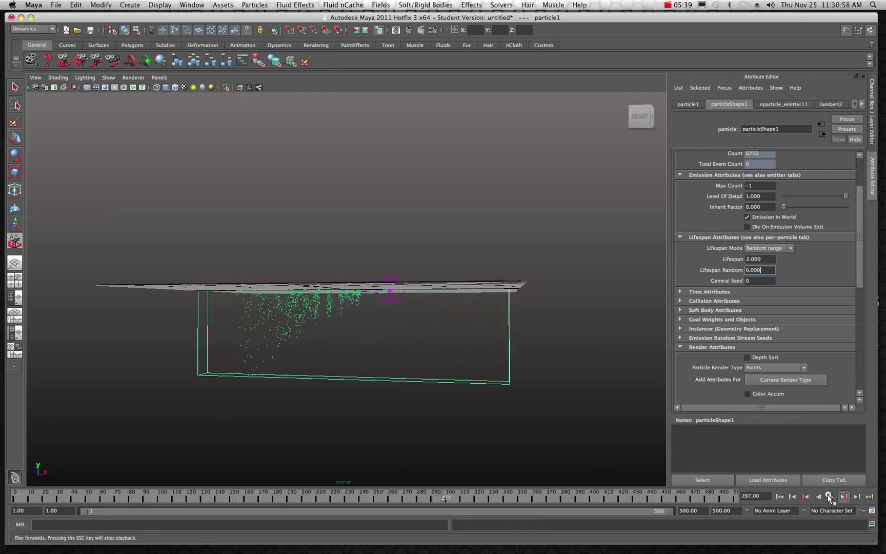
Set the particles' Lifespan to 3 and replay the simulation from frame 1 to about frame 322
{"action": "left_click", "coordinate": [762, 259]}
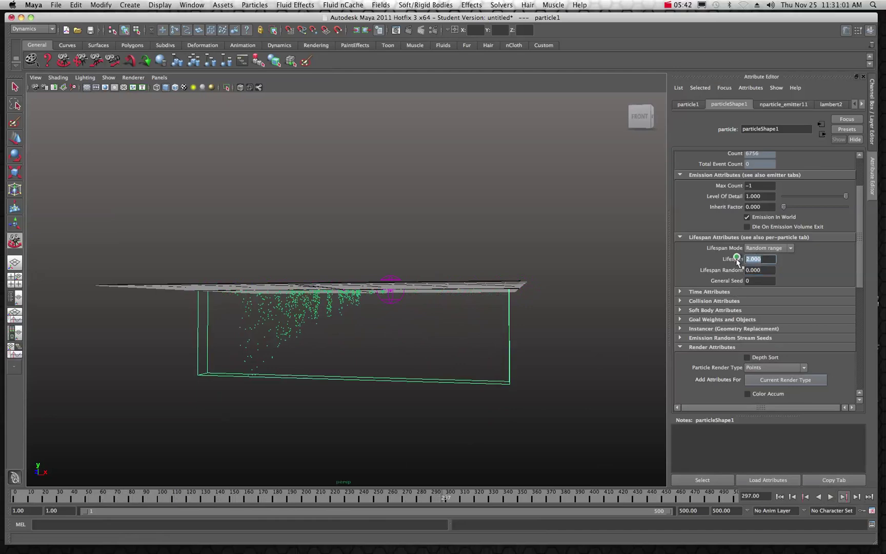
{"action": "type", "text": "3"}
{"action": "key", "text": "Tab"}
{"action": "key", "text": "shift+alt+v"}
{"action": "key", "text": "alt+v"}
{"action": "key", "text": "alt+v"}
{"action": "key", "text": "shift+alt+v"}
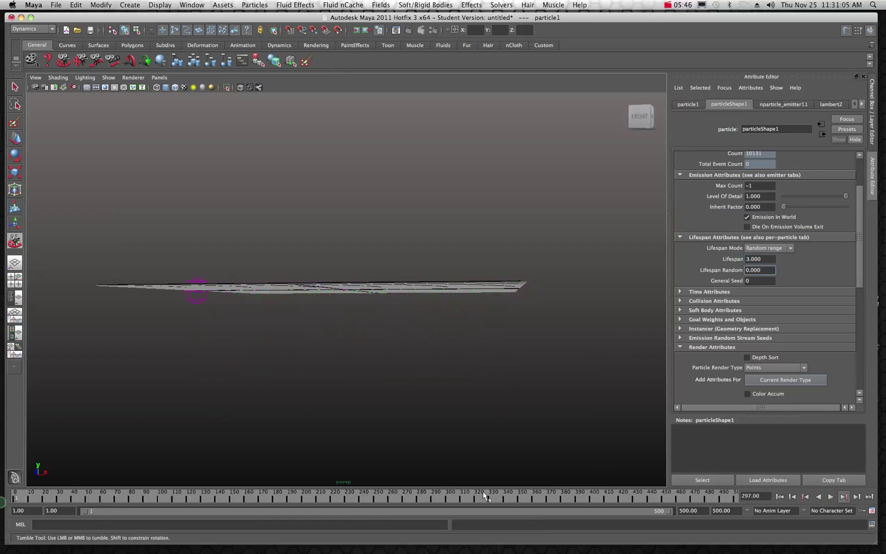
{"action": "left_click", "coordinate": [830, 497]}
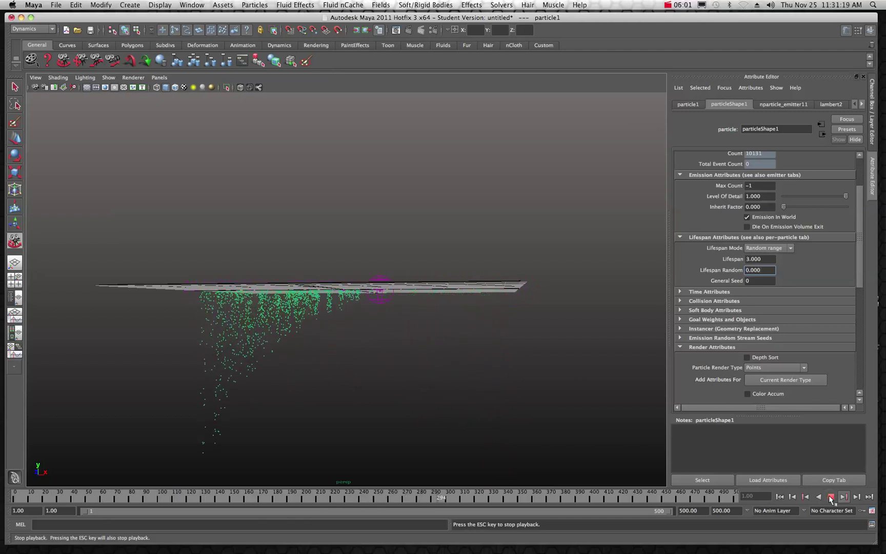
{"action": "left_click", "coordinate": [831, 497]}
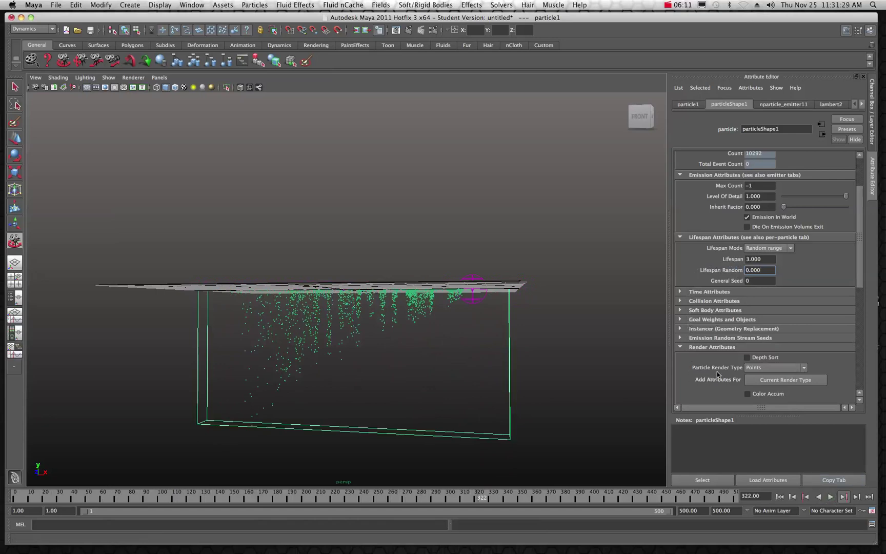
Examine the Particle Render Type options and the per-particle attributes of particleShape1
{"action": "left_click", "coordinate": [804, 369]}
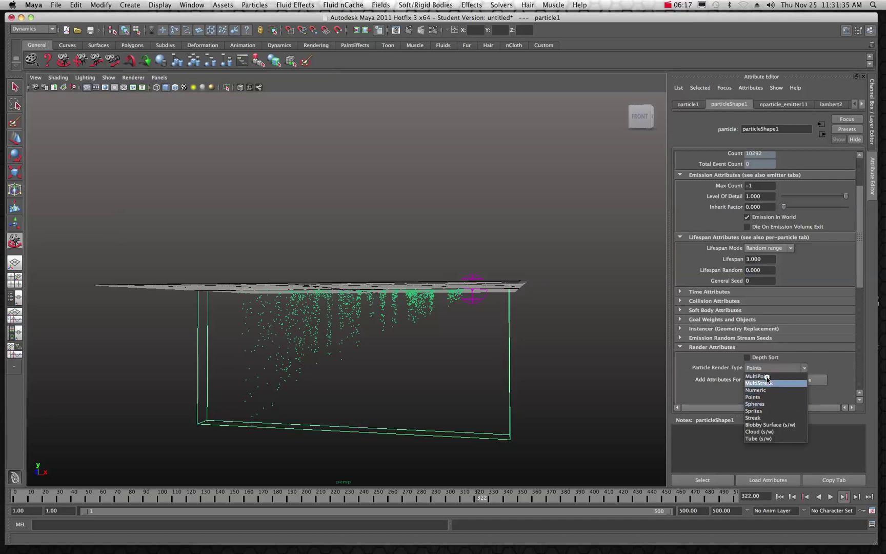
{"action": "left_click", "coordinate": [778, 365]}
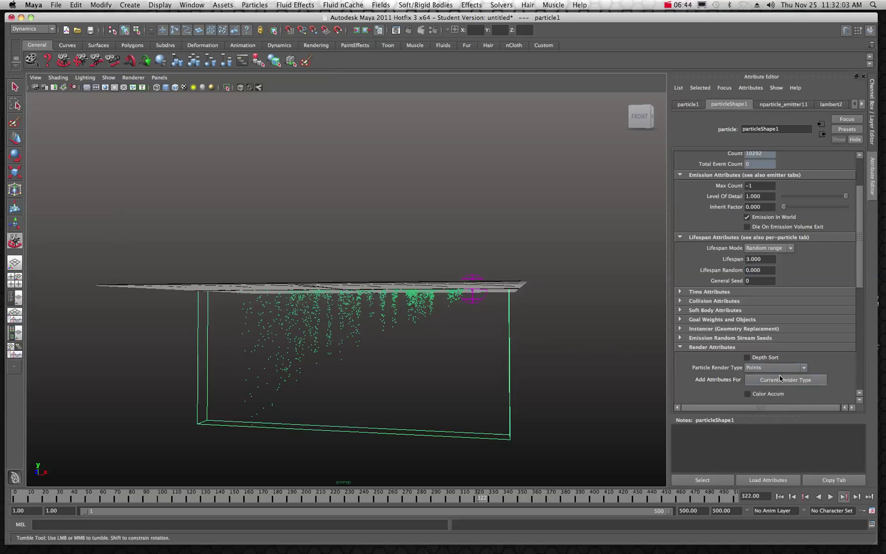
{"action": "scroll", "coordinate": [712, 351], "scroll_direction": "down", "scroll_amount": 5}
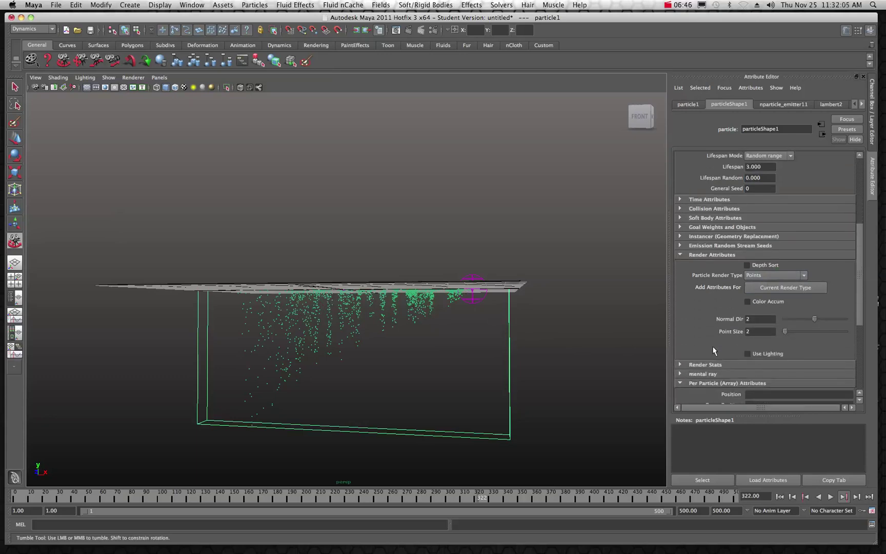
{"action": "scroll", "coordinate": [714, 349], "scroll_direction": "down", "scroll_amount": 5}
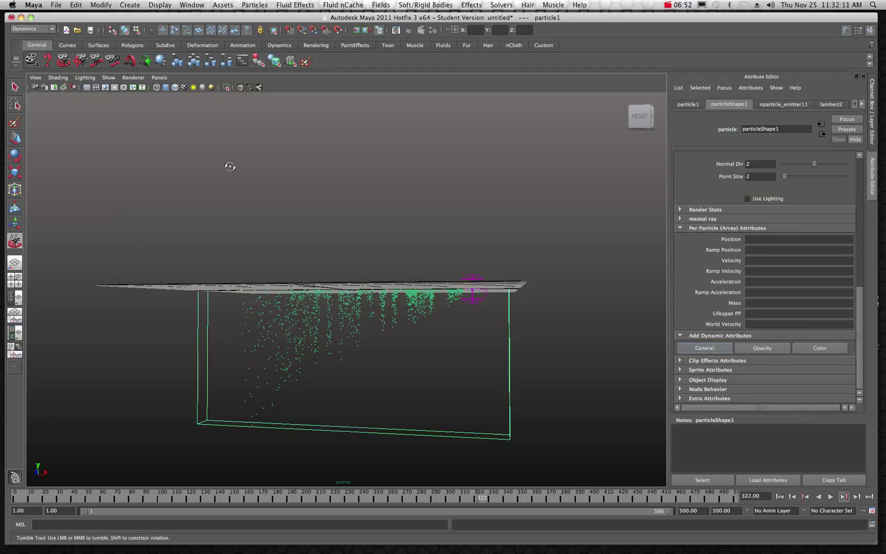
Select the FallingSphere1 gravity field and examine its Distance and Volume Control attributes
{"action": "key", "text": "q"}
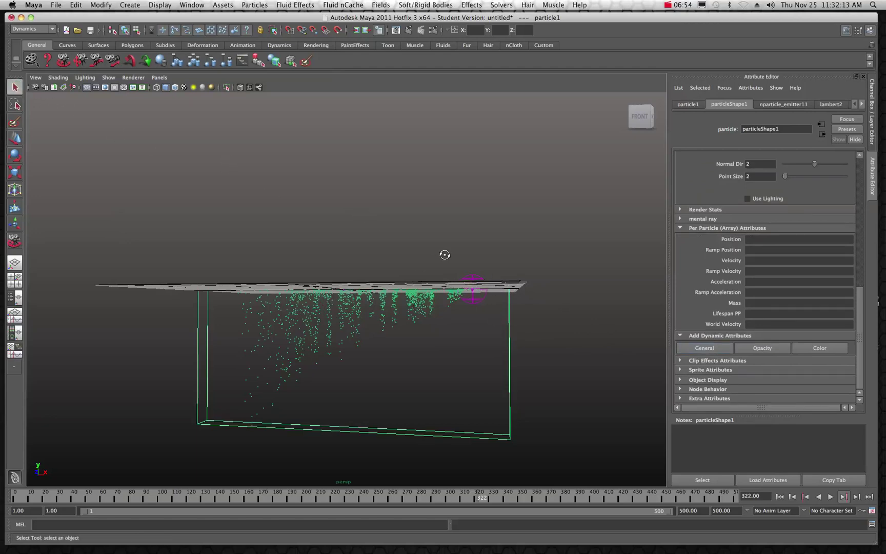
{"action": "left_click", "coordinate": [474, 278]}
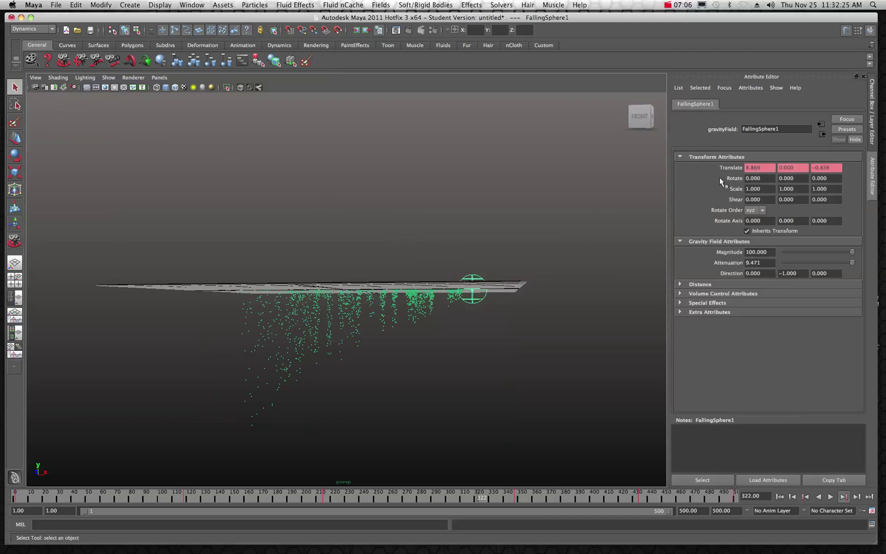
{"action": "left_click", "coordinate": [681, 284]}
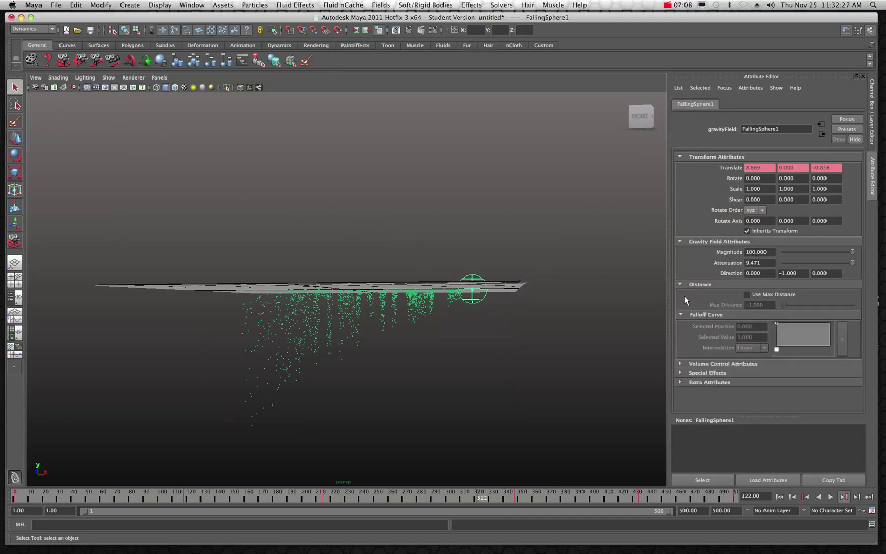
{"action": "left_click", "coordinate": [680, 364]}
{"action": "scroll", "coordinate": [697, 335], "scroll_direction": "down", "scroll_amount": 5}
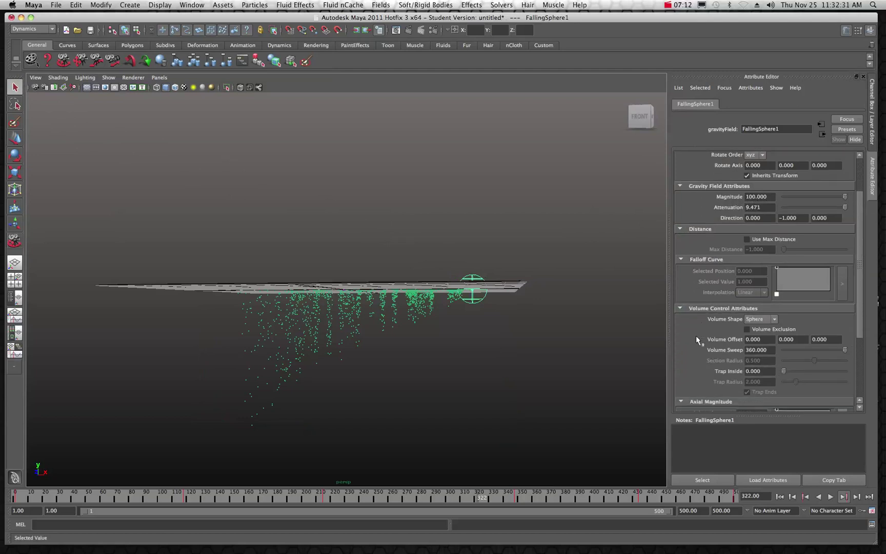
{"action": "scroll", "coordinate": [695, 335], "scroll_direction": "down", "scroll_amount": 3}
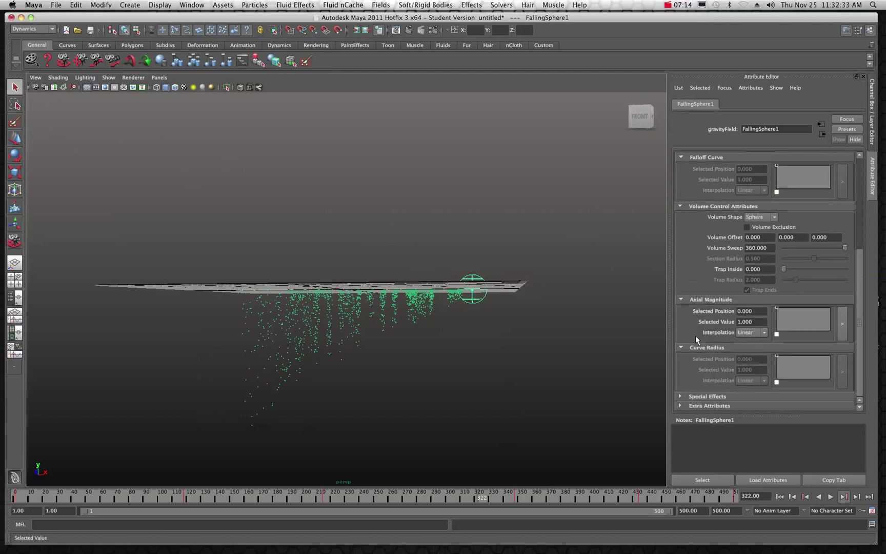
{"action": "scroll", "coordinate": [702, 350], "scroll_direction": "up", "scroll_amount": 8}
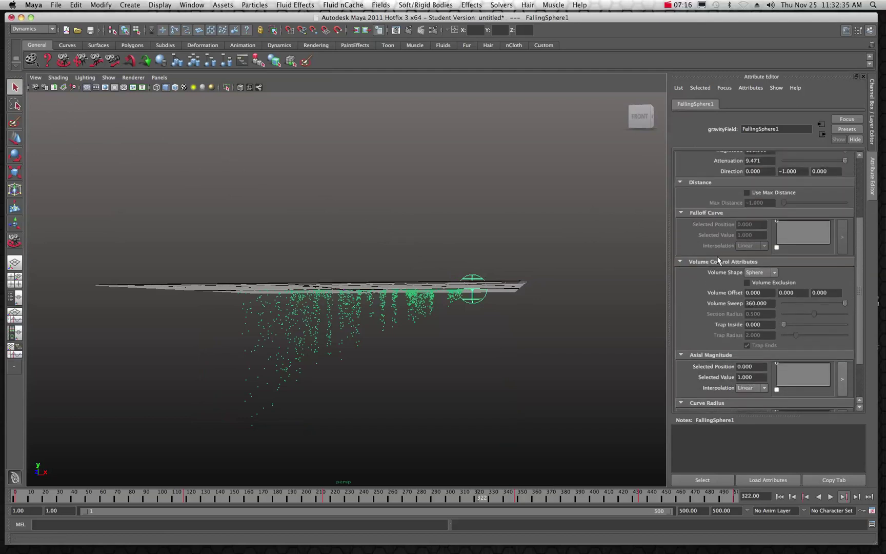
Replay the simulation from frame 1 to about frame 82 with the gravity field's current Magnitude
{"action": "scroll", "coordinate": [719, 260], "scroll_direction": "up", "scroll_amount": 2}
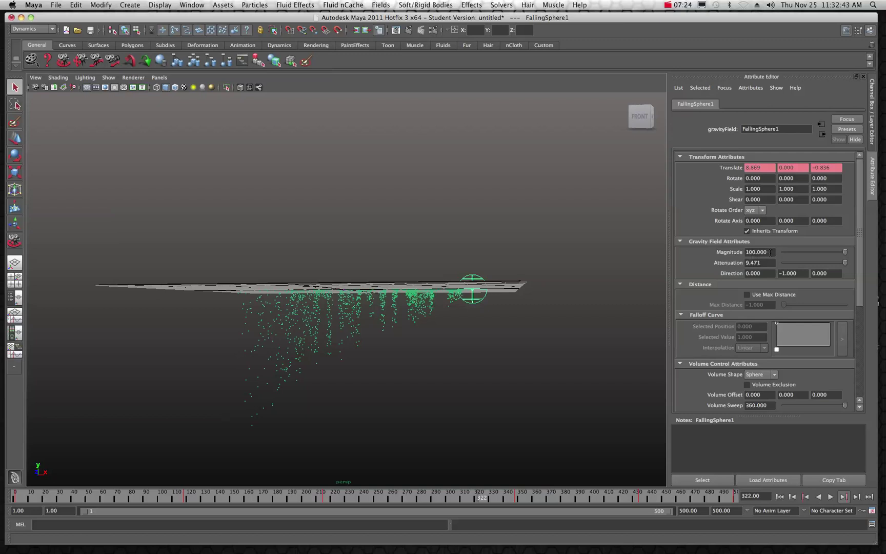
{"action": "left_click", "coordinate": [831, 498]}
{"action": "left_click", "coordinate": [830, 497]}
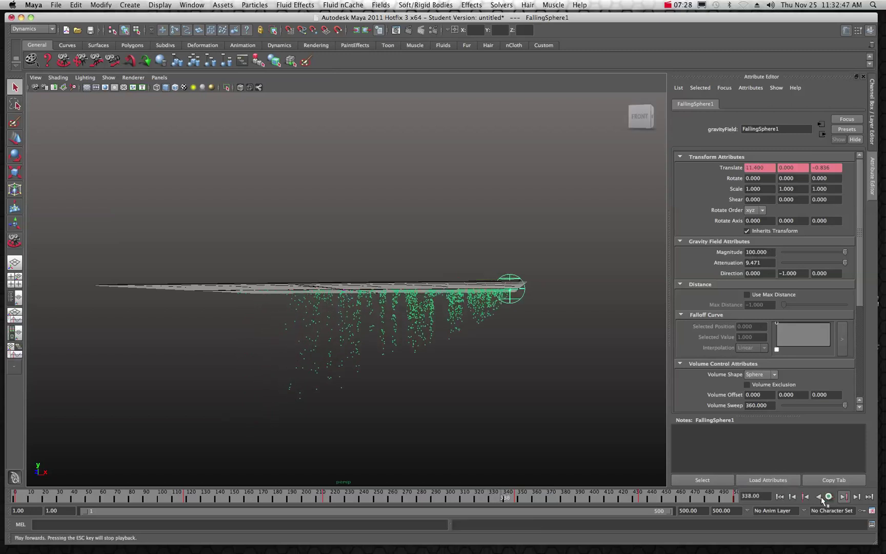
{"action": "left_click", "coordinate": [16, 496]}
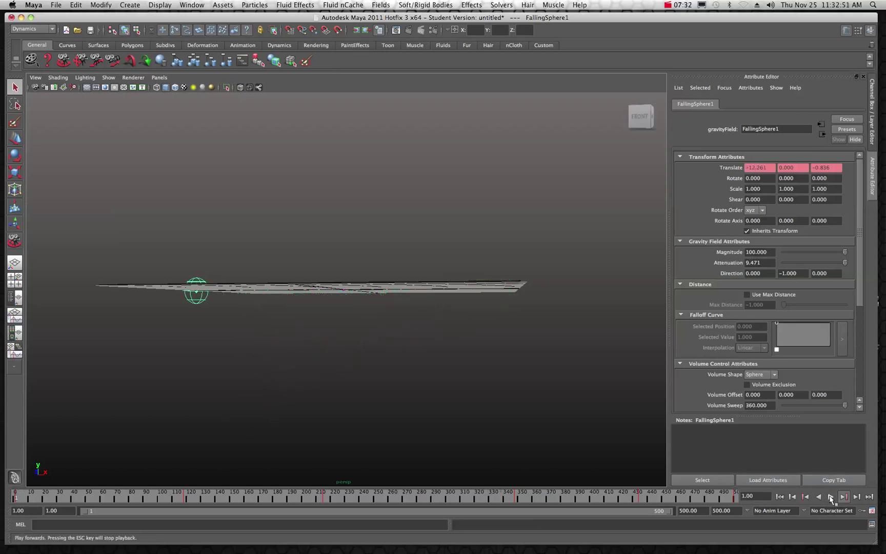
{"action": "left_click", "coordinate": [830, 497]}
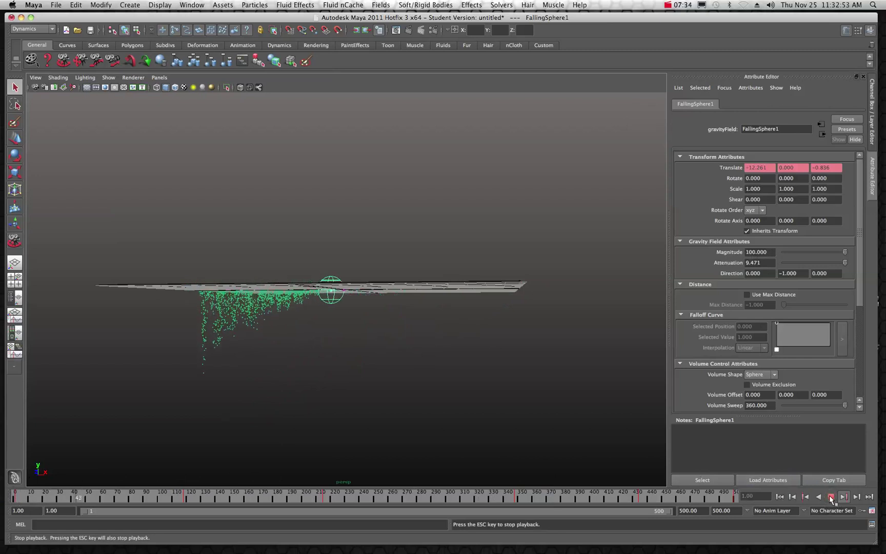
{"action": "left_click", "coordinate": [830, 497]}
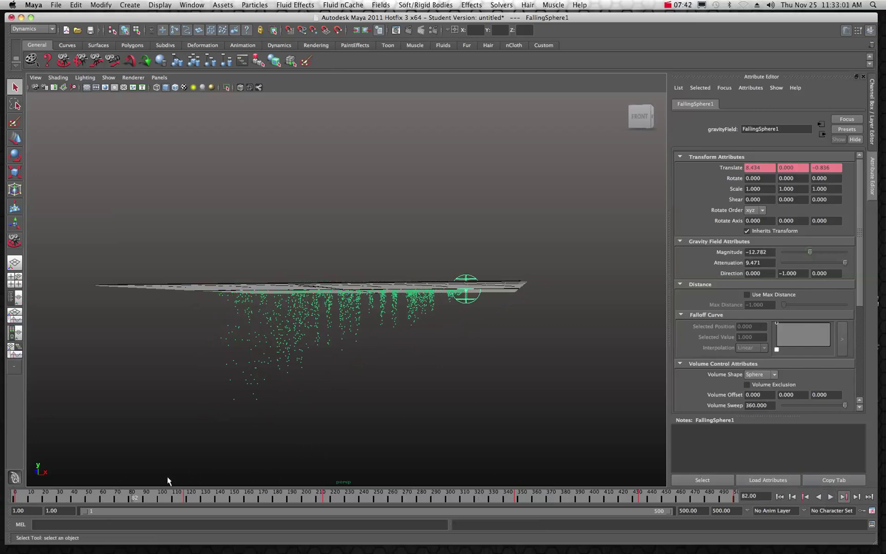
Set the FallingSphere1 gravity Magnitude to about -12.782 and replay the simulation from frame 1, continuing to about frame 293
{"action": "left_click_drag", "start_coordinate": [129, 497], "coordinate": [5, 500]}
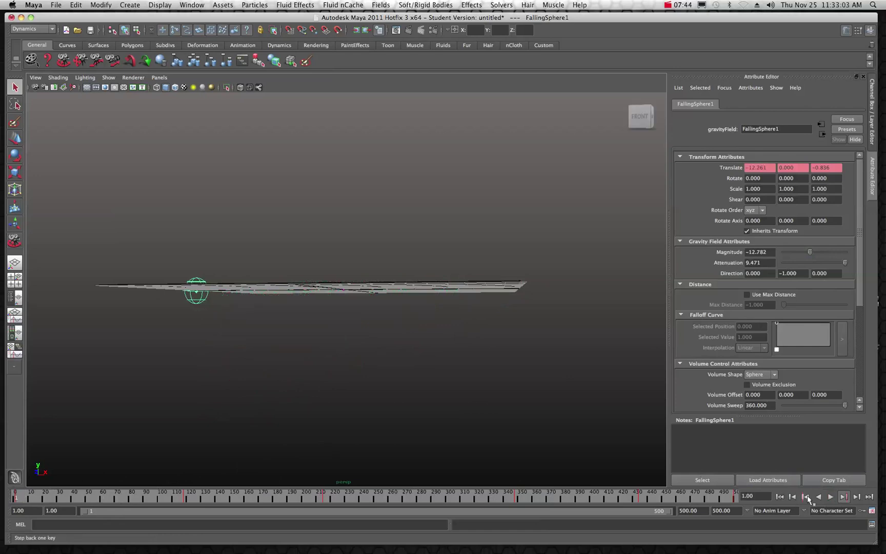
{"action": "left_click", "coordinate": [832, 497]}
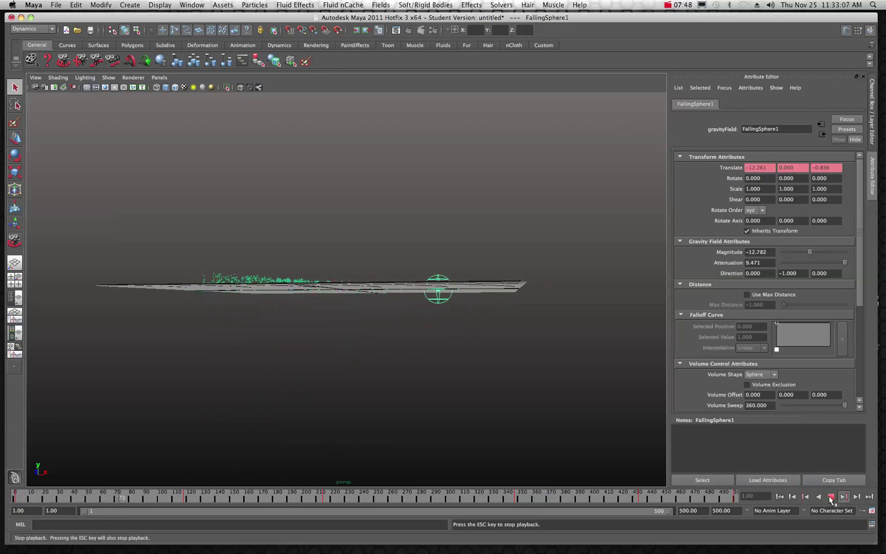
{"action": "key", "text": "Escape"}
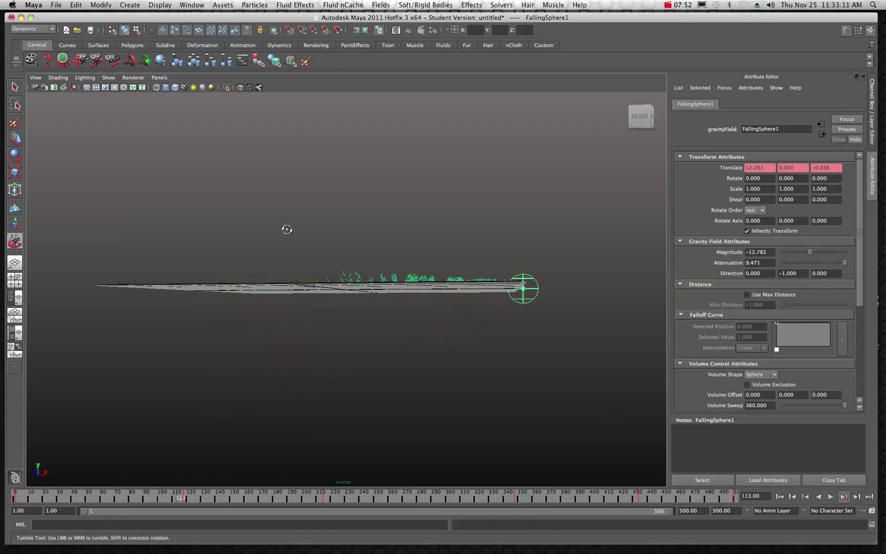
{"action": "left_click_drag", "start_coordinate": [286, 229], "coordinate": [290, 236], "text": "alt"}
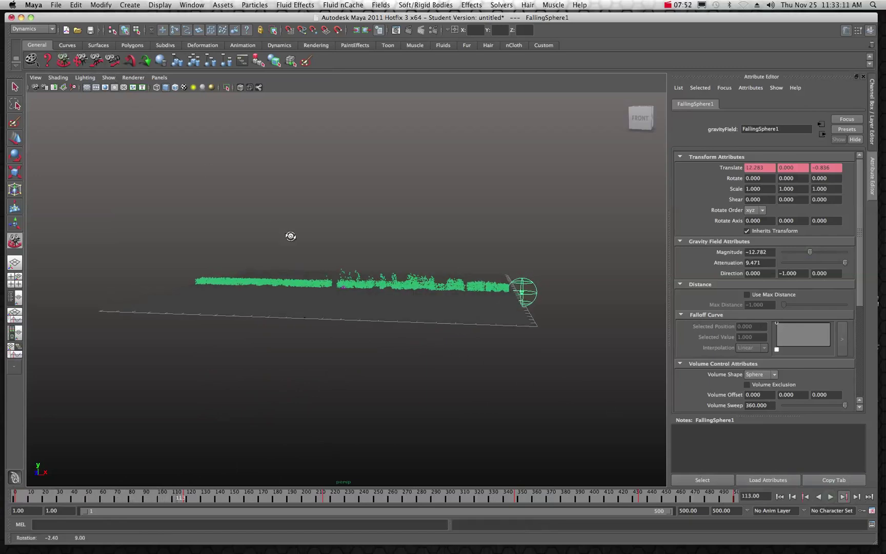
{"action": "left_click", "coordinate": [831, 496]}
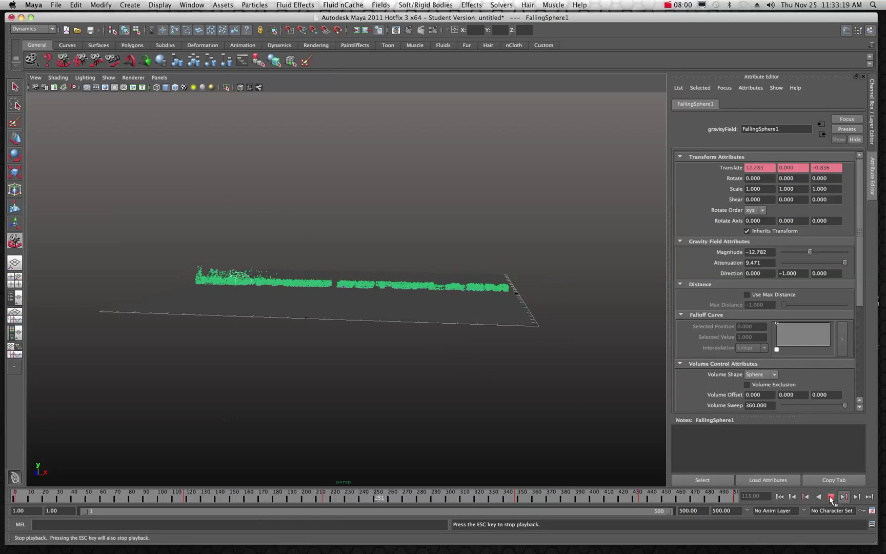
{"action": "left_click", "coordinate": [831, 496]}
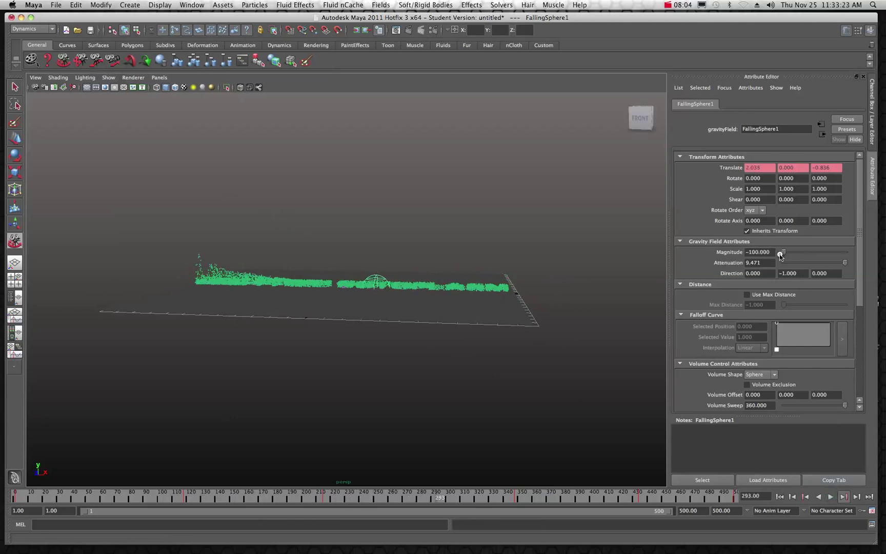
Set the gravity field's Magnitude to -100 and replay the simulation from frame 1, stopping at about frame 293
{"action": "left_click_drag", "start_coordinate": [134, 498], "coordinate": [4, 496]}
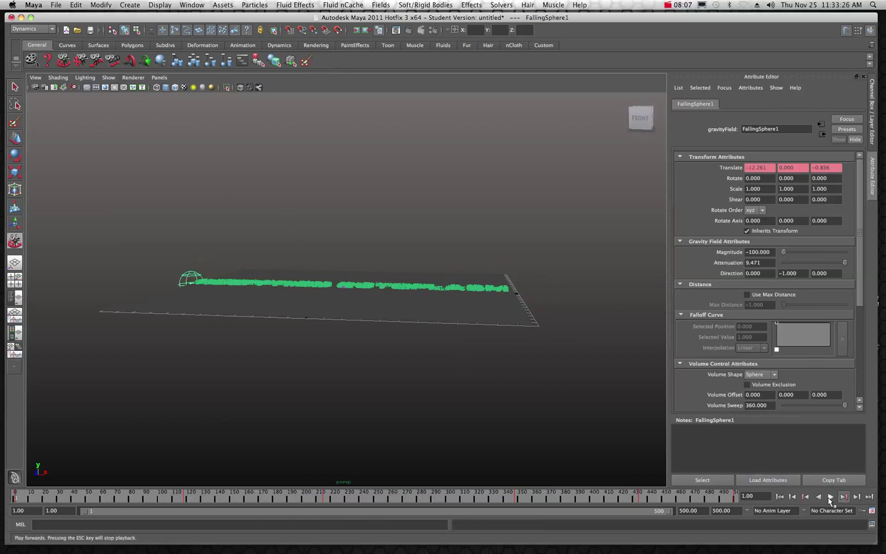
{"action": "left_click", "coordinate": [831, 497]}
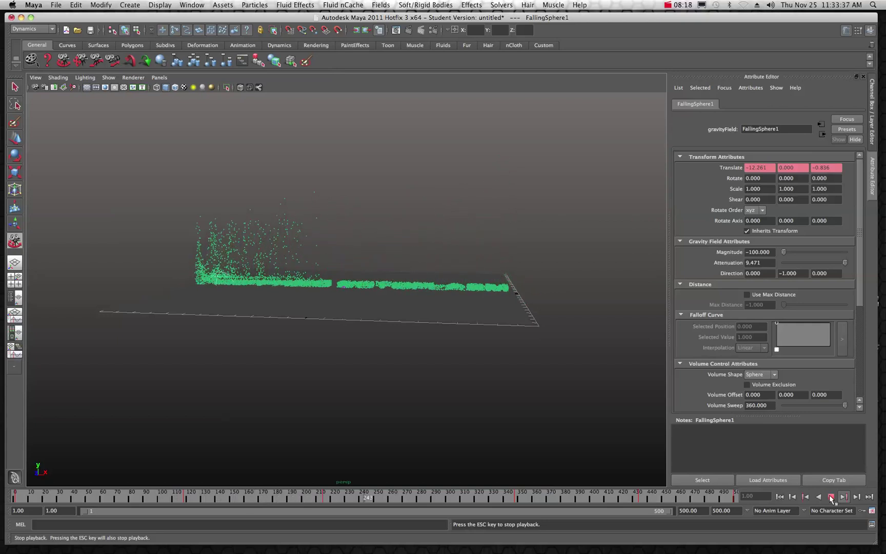
{"action": "left_click", "coordinate": [831, 497]}
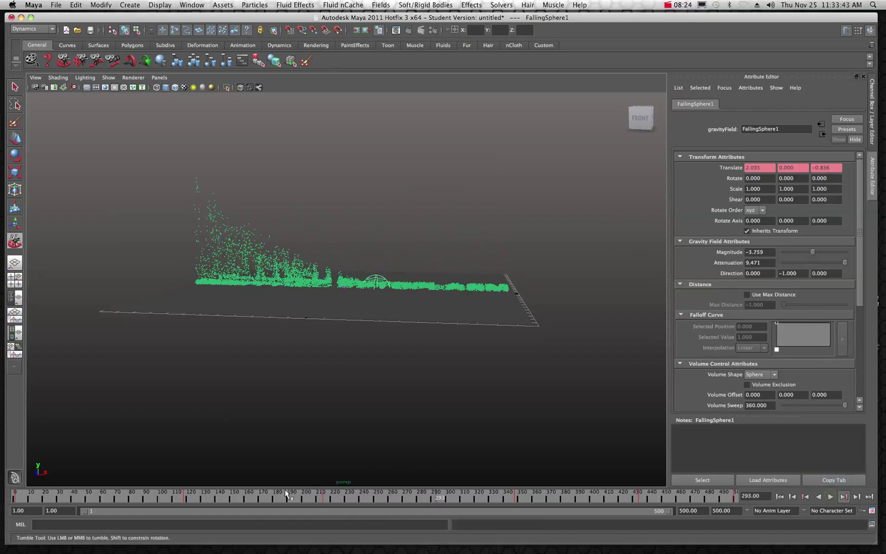
Set the gravity field's Magnitude to about -3.759 and replay the simulation from frame 1 to about frame 156
{"action": "left_click_drag", "start_coordinate": [216, 494], "coordinate": [20, 498]}
{"action": "left_click", "coordinate": [779, 496]}
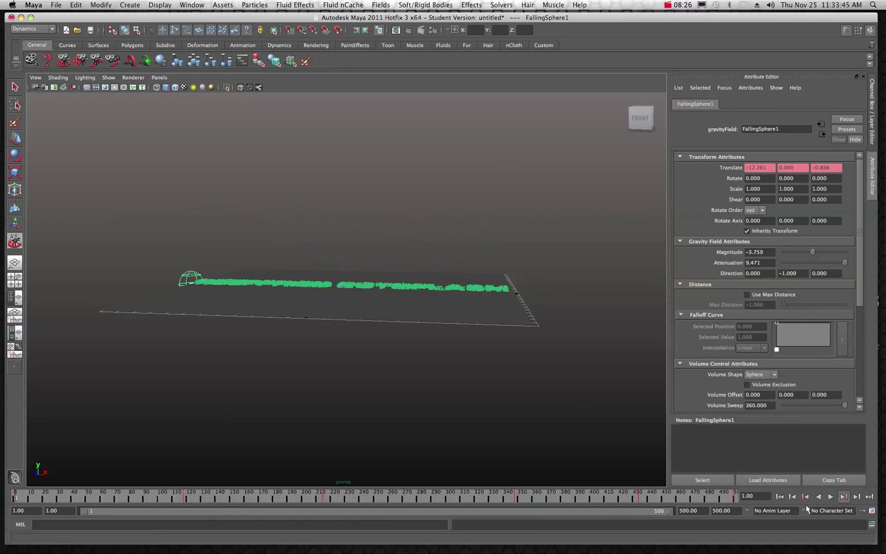
{"action": "left_click", "coordinate": [832, 497]}
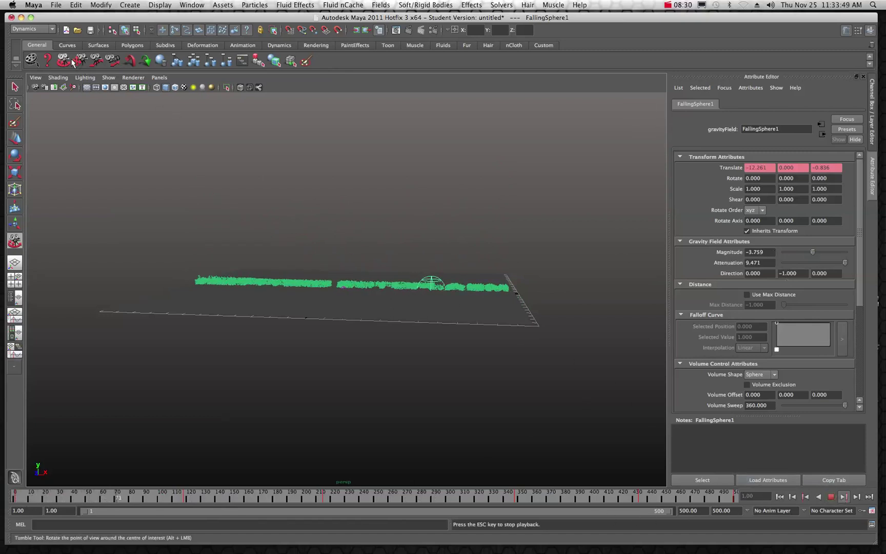
{"action": "left_click", "coordinate": [832, 496]}
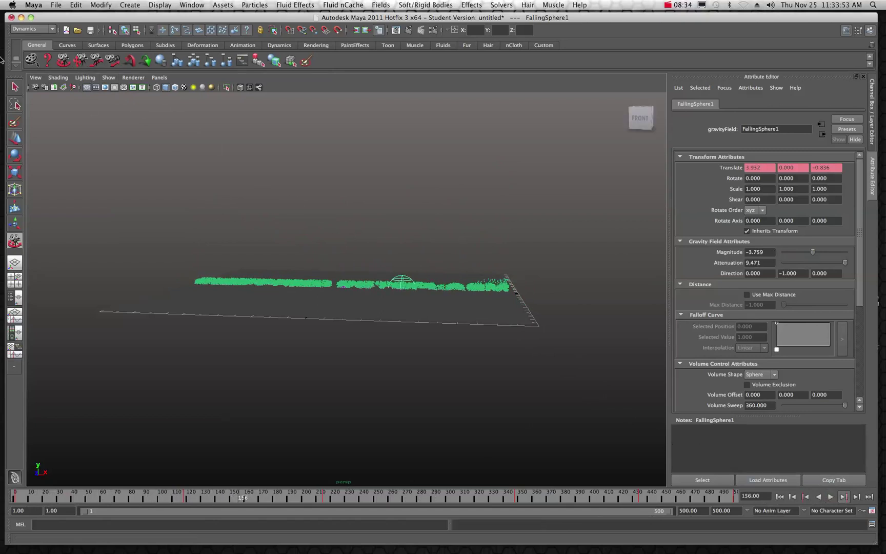
Return the gravity field's Magnitude to -100 and replay the particle text simulation from frame 1 to about frame 365
{"action": "left_click_drag", "start_coordinate": [139, 198], "coordinate": [276, 228], "text": "alt"}
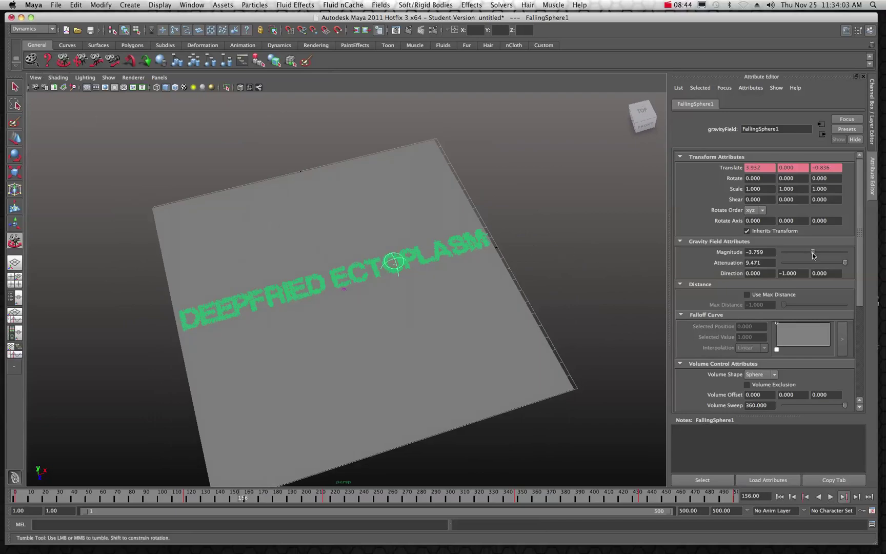
{"action": "left_click_drag", "start_coordinate": [812, 253], "coordinate": [767, 261]}
{"action": "left_click_drag", "start_coordinate": [112, 495], "coordinate": [14, 495]}
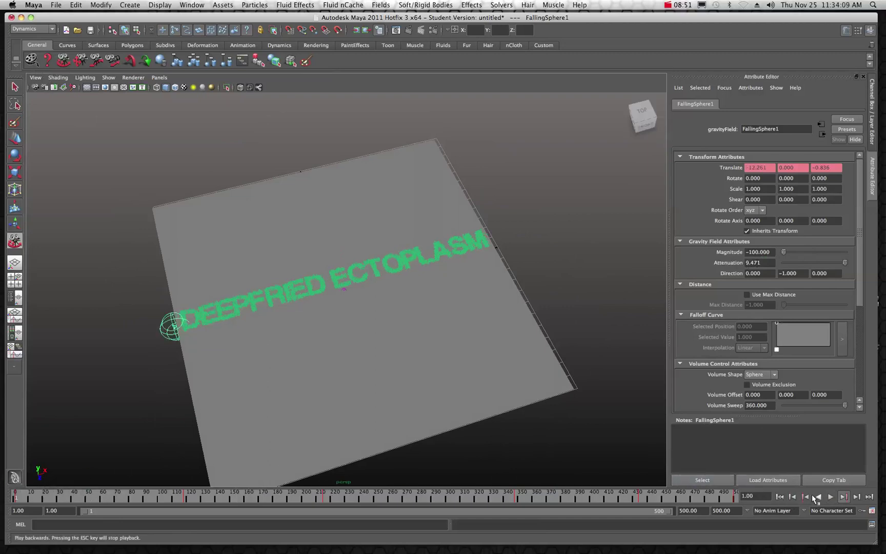
{"action": "left_click", "coordinate": [831, 496]}
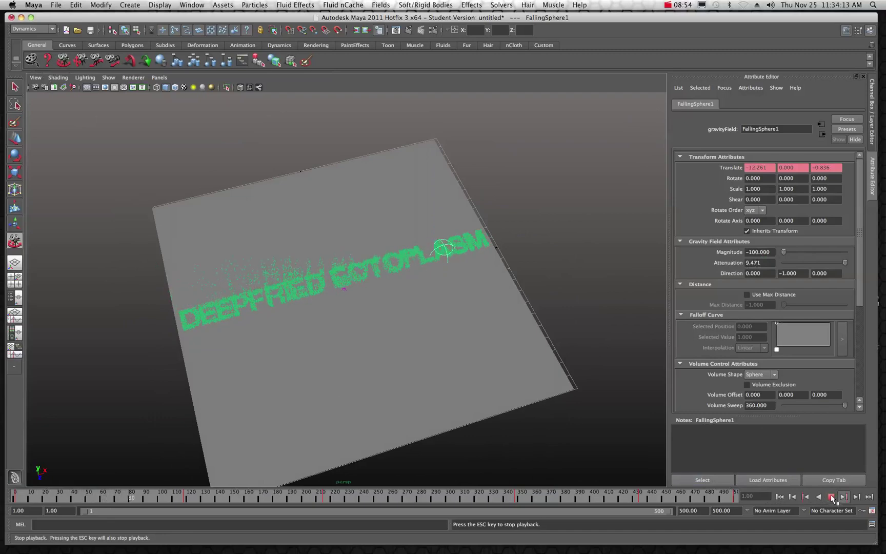
{"action": "scroll", "coordinate": [629, 344], "scroll_direction": "up", "scroll_amount": 5}
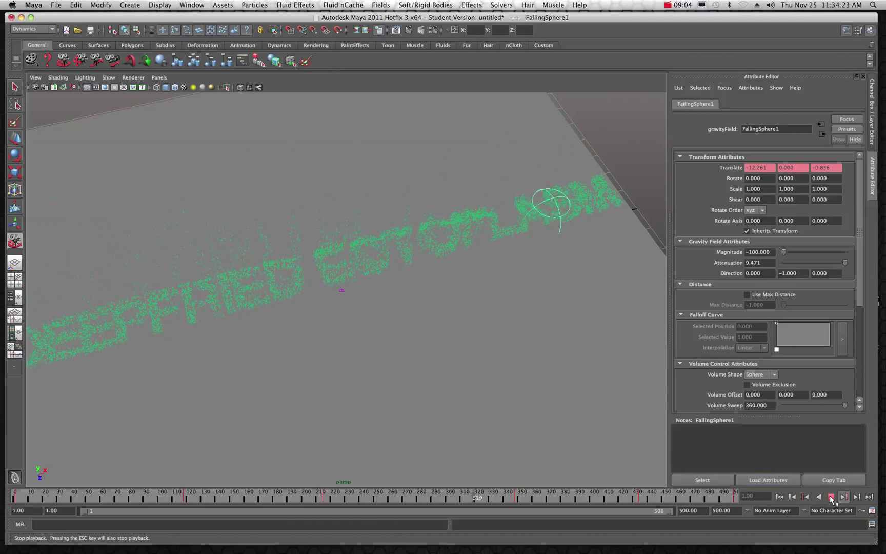
{"action": "left_click", "coordinate": [831, 497]}
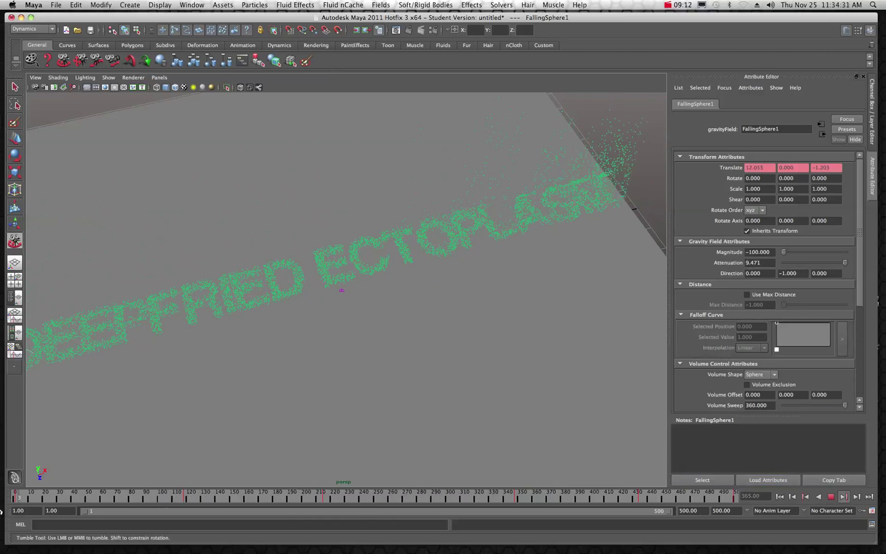
Set the gravity field's Attenuation to about 4.098 and replay the simulation from frame 1 to about frame 339
{"action": "key", "text": "alt+shift+v"}
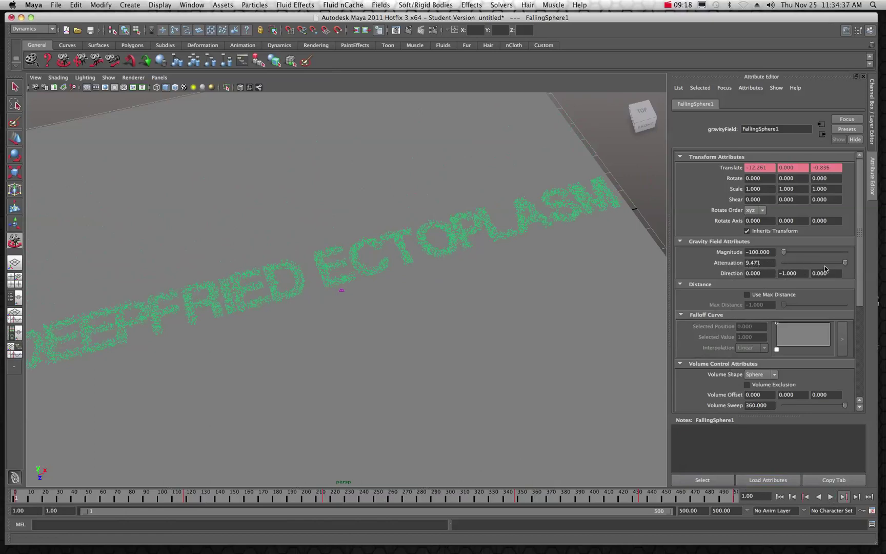
{"action": "left_click_drag", "start_coordinate": [494, 387], "coordinate": [461, 339], "text": "alt"}
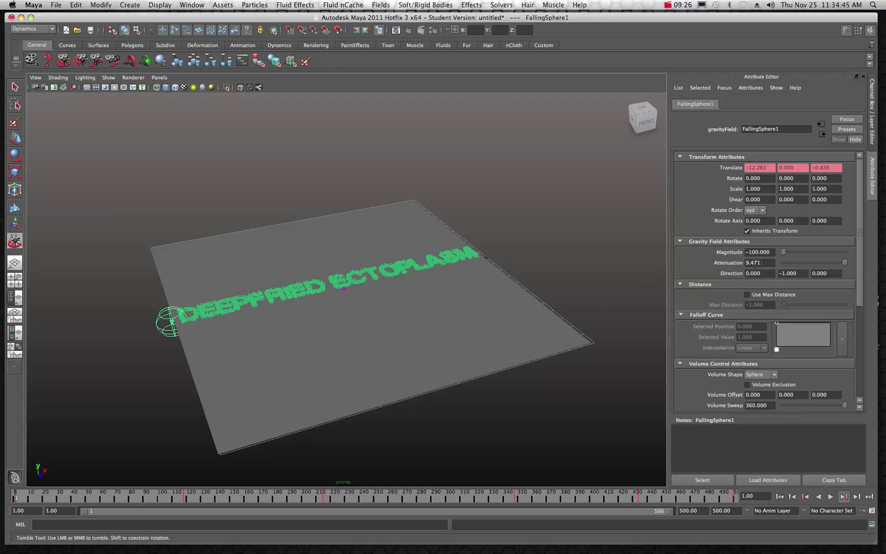
{"action": "left_click_drag", "start_coordinate": [844, 263], "coordinate": [835, 265]}
{"action": "left_click_drag", "start_coordinate": [52, 498], "coordinate": [3, 503]}
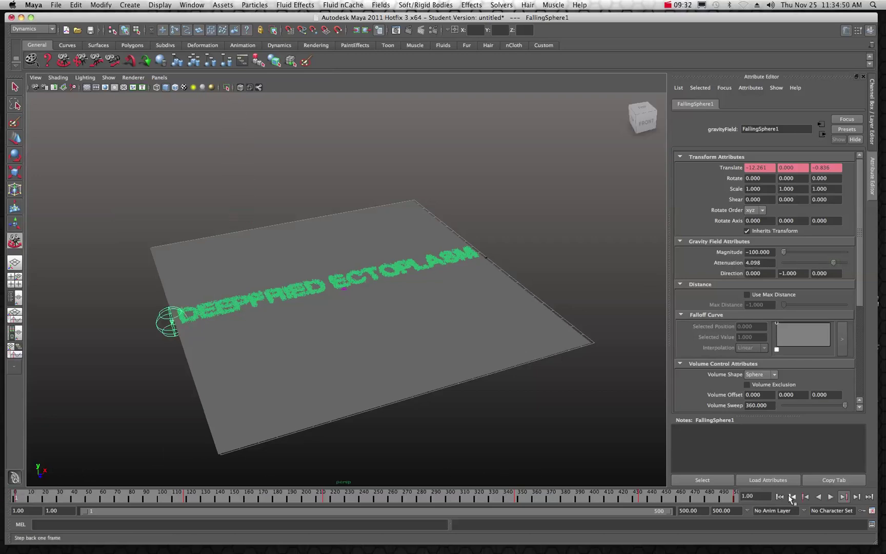
{"action": "left_click", "coordinate": [831, 497]}
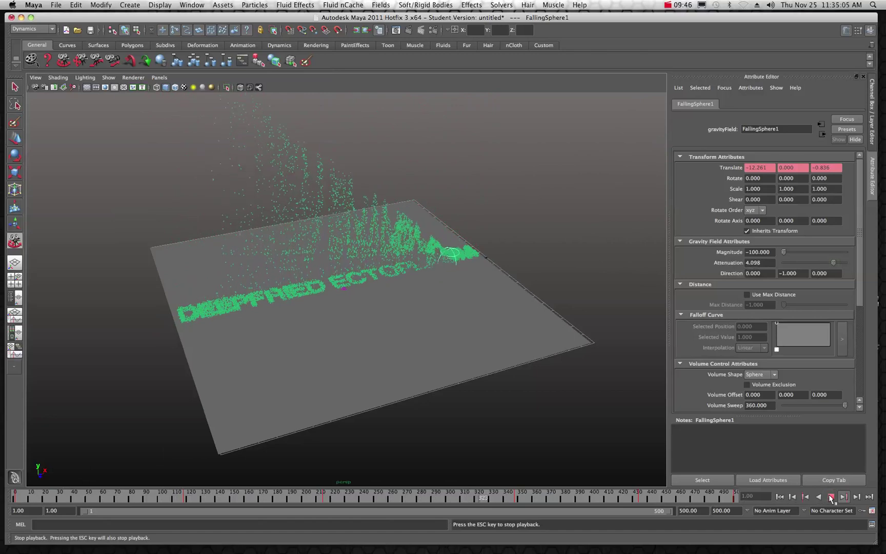
{"action": "left_click", "coordinate": [832, 498]}
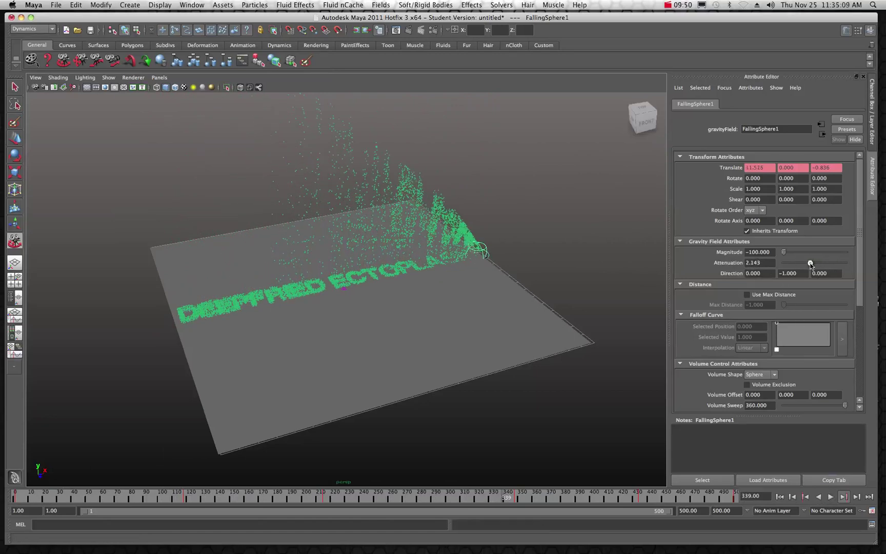
Set the gravity field's Attenuation to about 1.955 and replay the simulation from frame 1, letting it loop to about frame 225
{"action": "left_click_drag", "start_coordinate": [161, 503], "coordinate": [8, 501]}
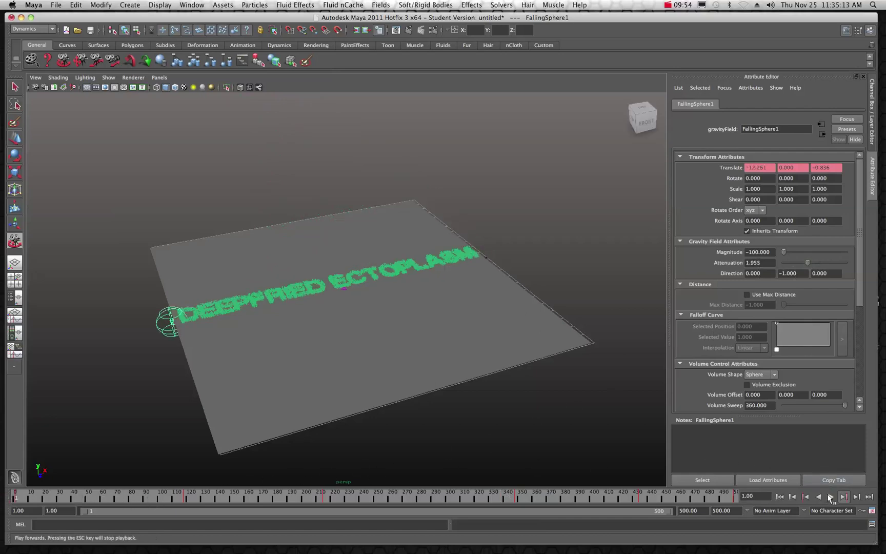
{"action": "left_click", "coordinate": [831, 497]}
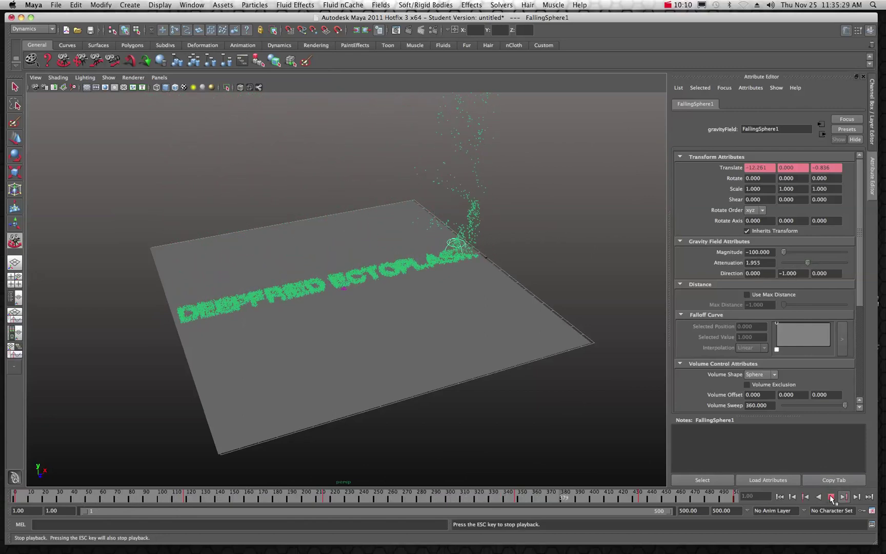
{"action": "left_click", "coordinate": [831, 496]}
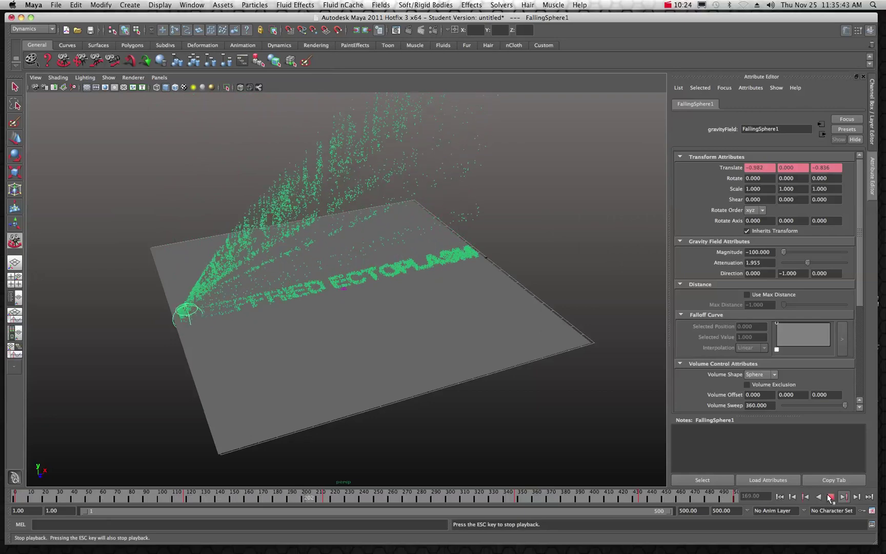
{"action": "left_click", "coordinate": [831, 497]}
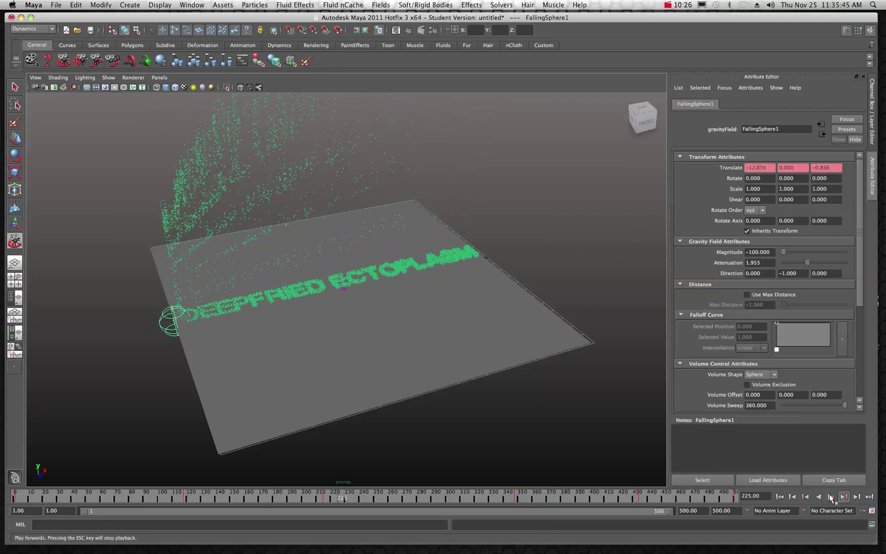
{"action": "key", "text": "alt+v"}
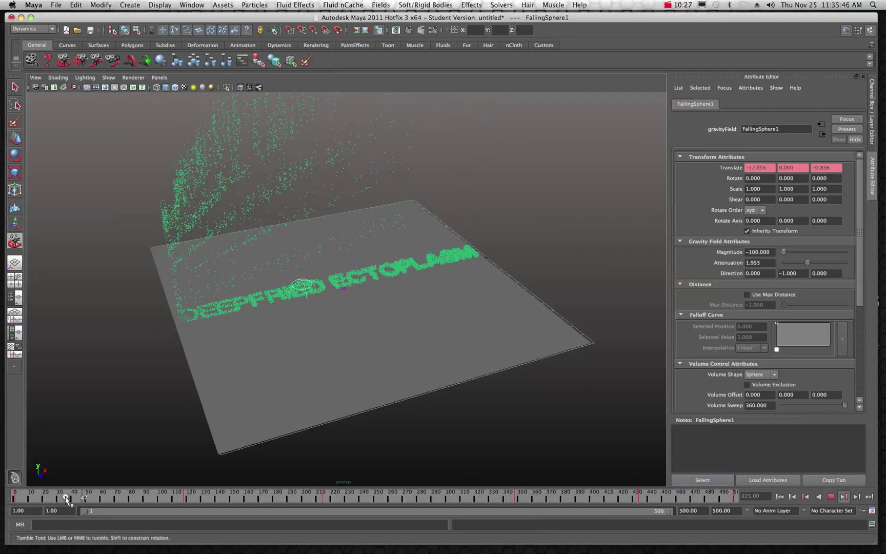
Set the gravity field's Attenuation to about 0.564 and replay the simulation from frame 1 to about frame 405
{"action": "left_click", "coordinate": [13, 497]}
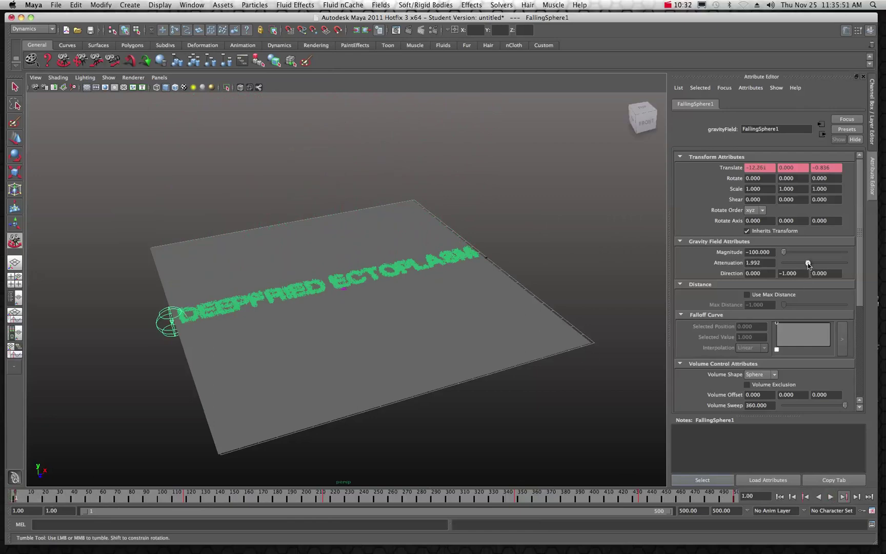
{"action": "left_click_drag", "start_coordinate": [809, 265], "coordinate": [790, 264]}
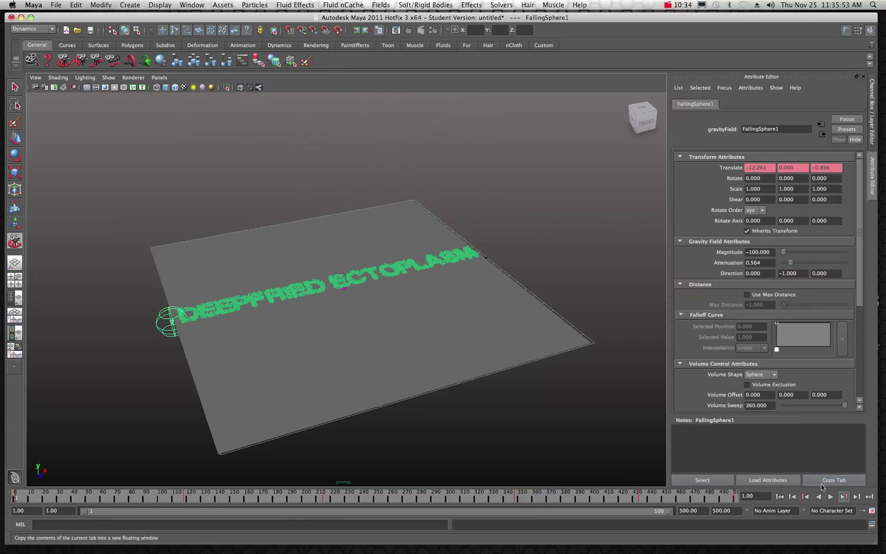
{"action": "left_click", "coordinate": [831, 497]}
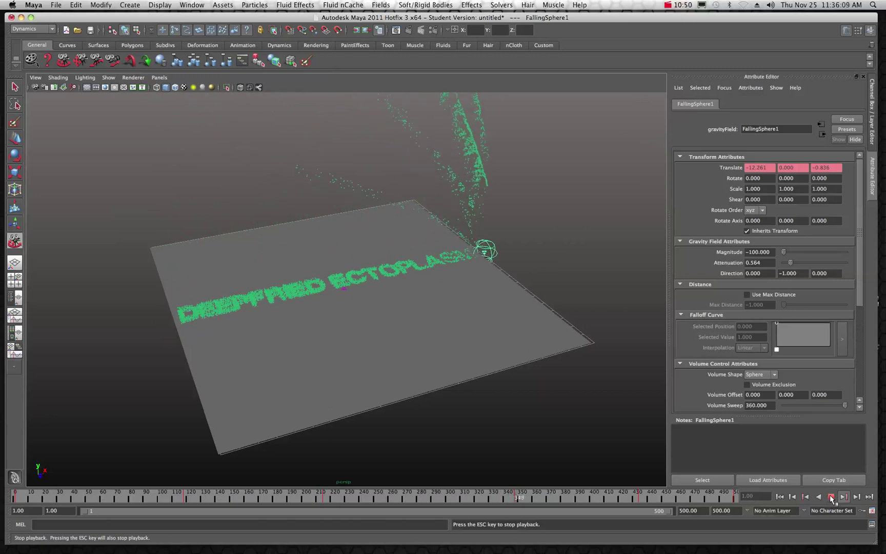
{"action": "left_click", "coordinate": [831, 496]}
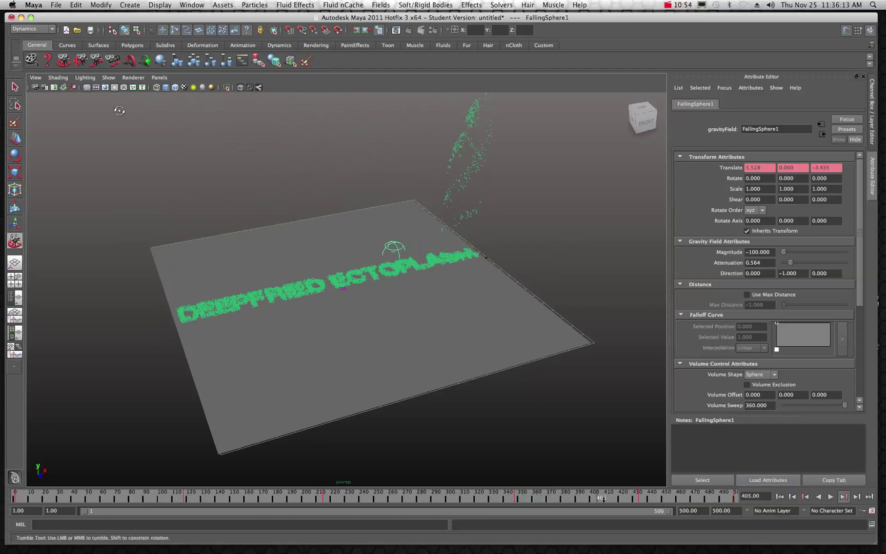
Save the scene as Tornado.ma in the Maya 2011 Master folder on the Media Master drive, accepting the student version notice
{"action": "left_click", "coordinate": [56, 5]}
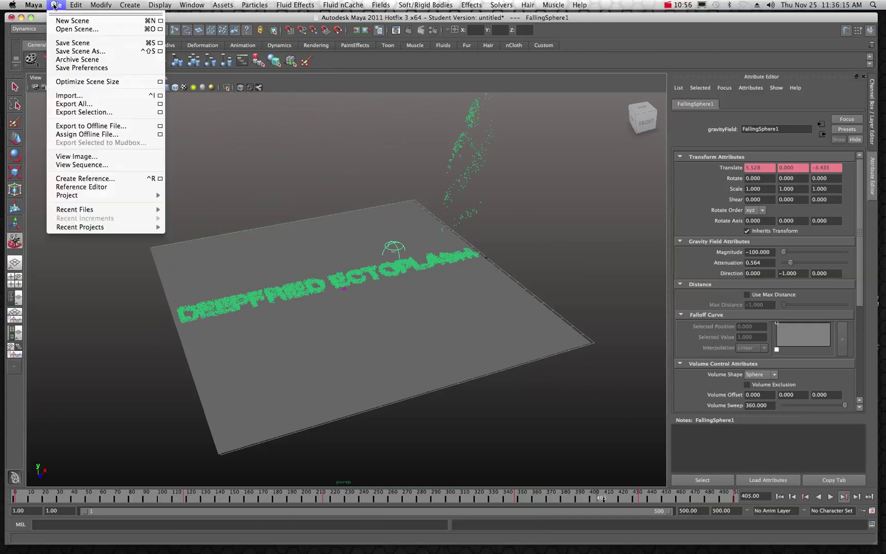
{"action": "left_click", "coordinate": [68, 45]}
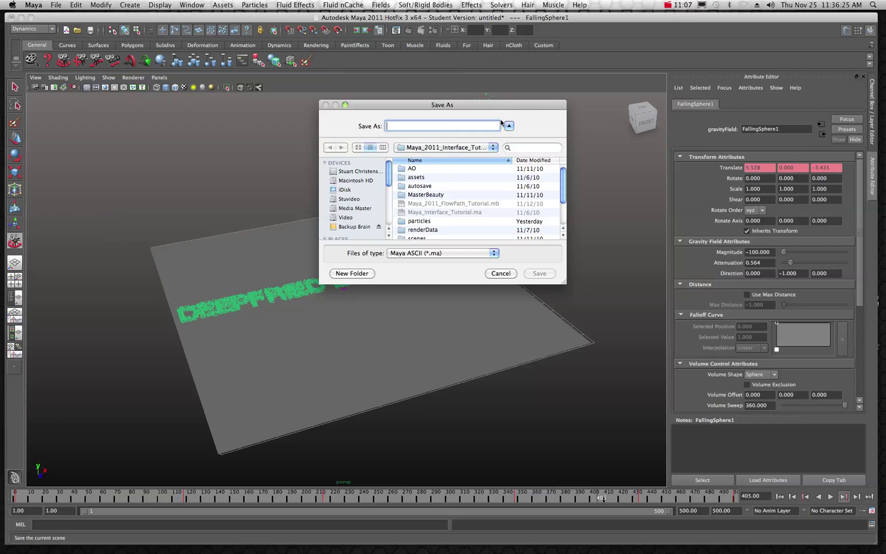
{"action": "type", "text": "Torn.ma"}
{"action": "type", "text": "nado.ma"}
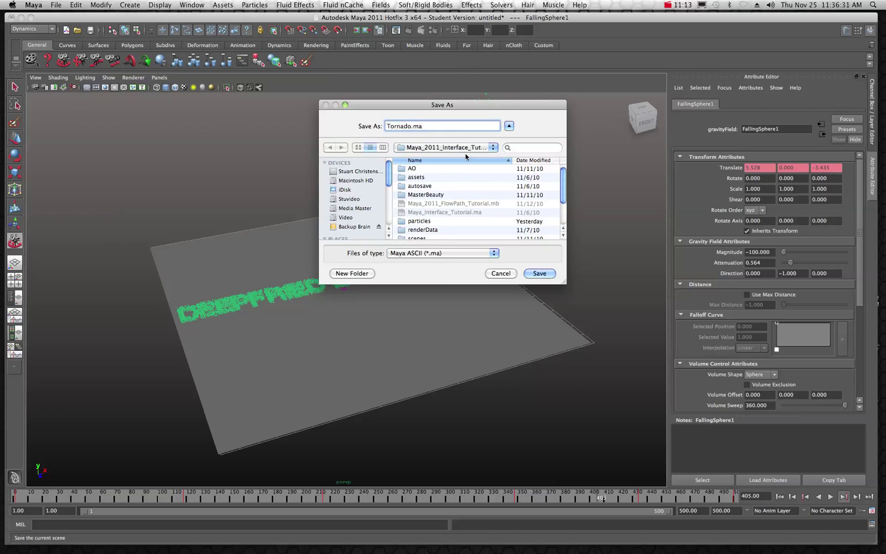
{"action": "left_click", "coordinate": [338, 209]}
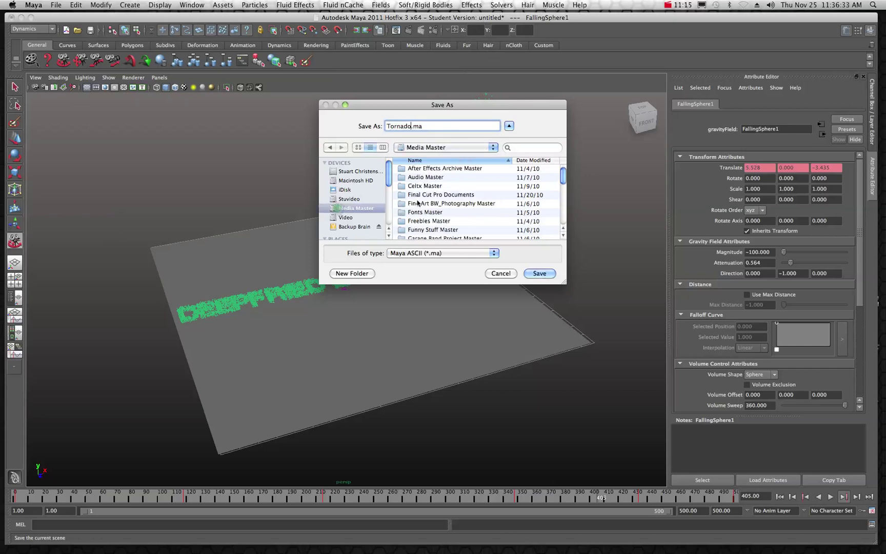
{"action": "scroll", "coordinate": [422, 197], "scroll_direction": "down", "scroll_amount": 3}
{"action": "double_click", "coordinate": [417, 194]}
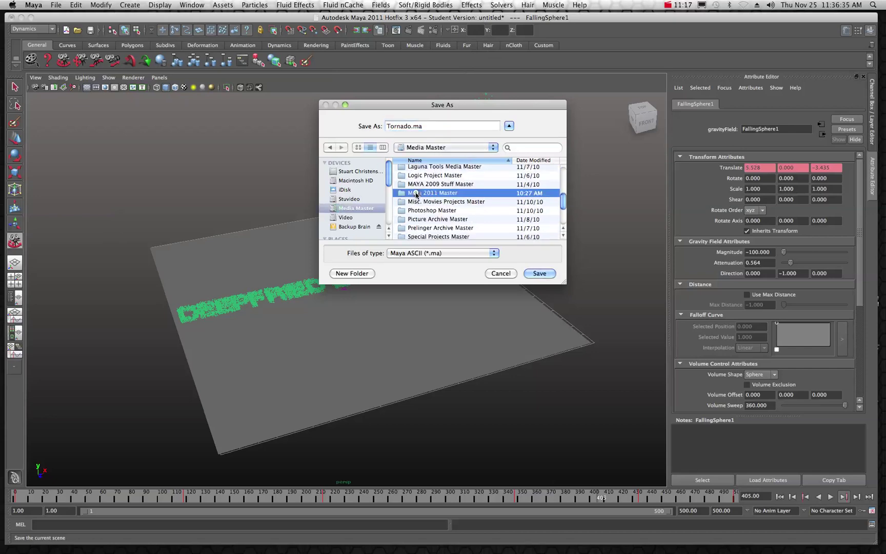
{"action": "left_click", "coordinate": [538, 275]}
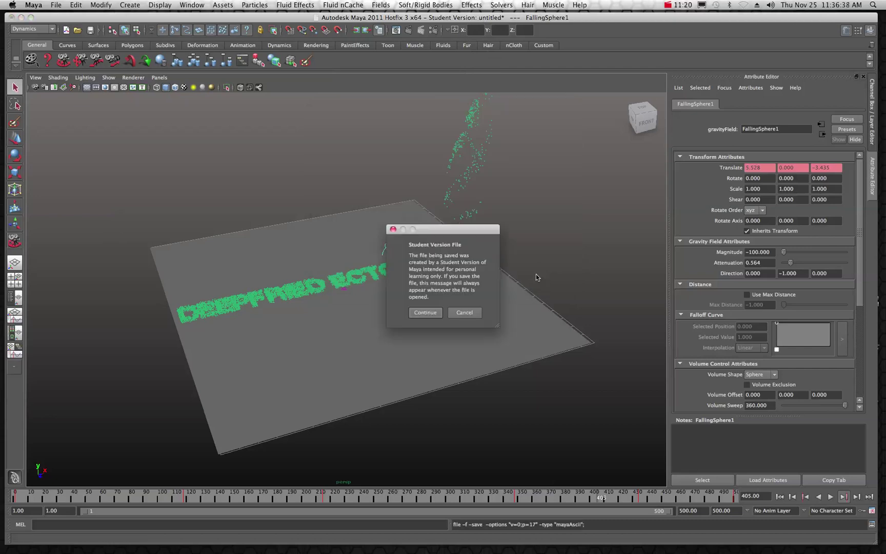
{"action": "left_click", "coordinate": [423, 313]}
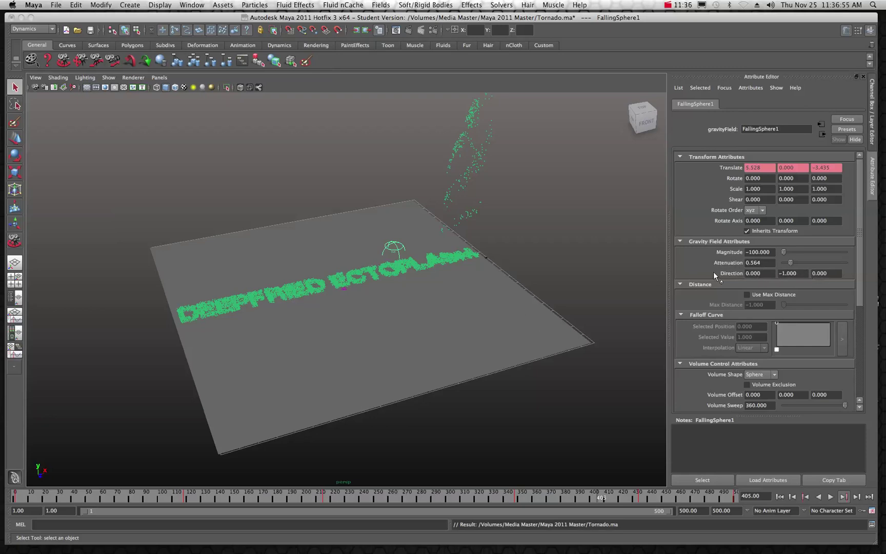
Enable Use Max Distance, lower the falloff curve's start point to 0.500, and replay the simulation from frame 1 to about frame 189
{"action": "scroll", "coordinate": [714, 272], "scroll_direction": "down", "scroll_amount": 3}
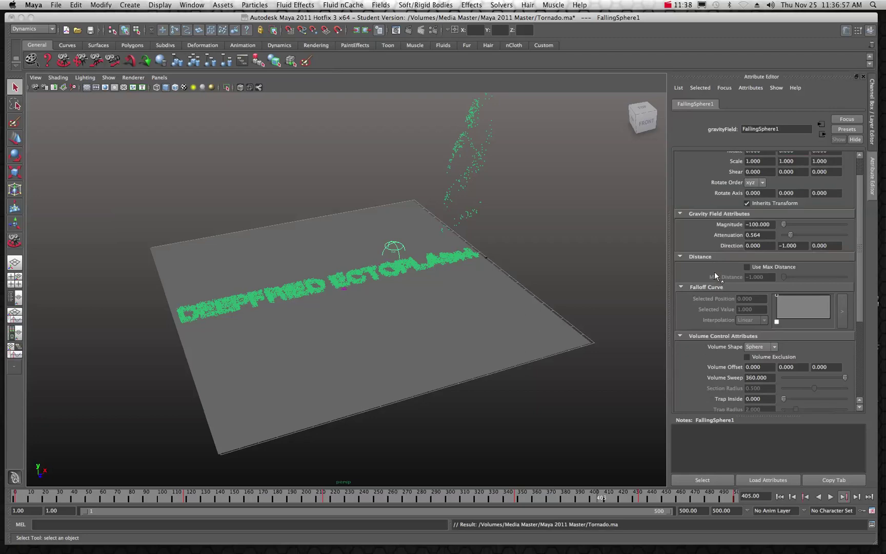
{"action": "left_click", "coordinate": [747, 267]}
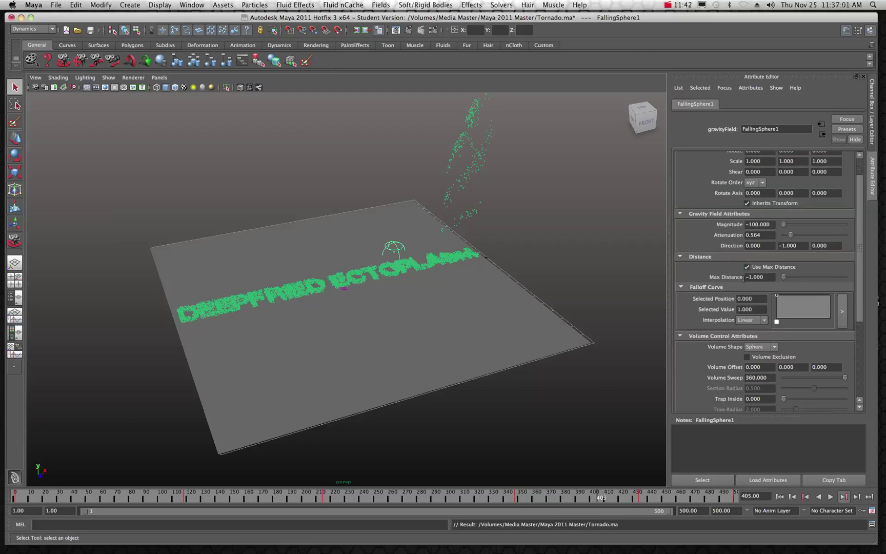
{"action": "left_click_drag", "start_coordinate": [128, 492], "coordinate": [14, 494]}
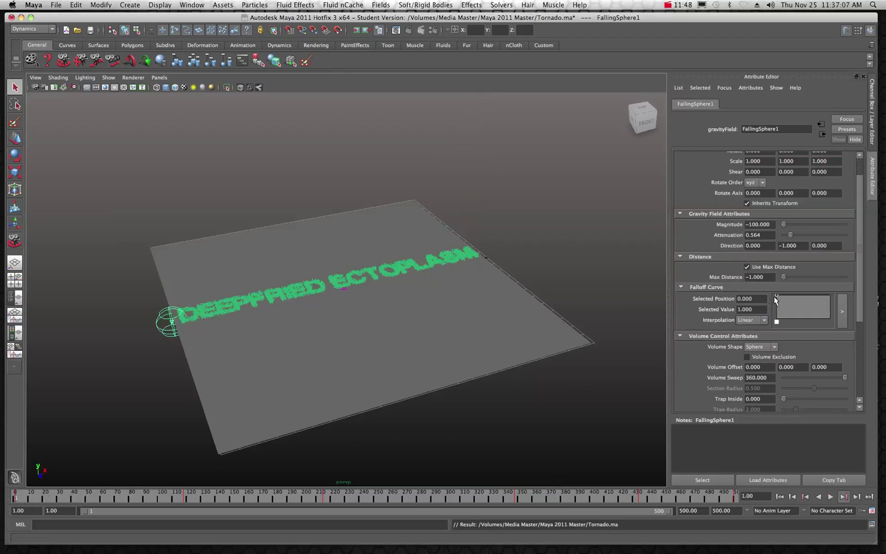
{"action": "left_click_drag", "start_coordinate": [776, 295], "coordinate": [776, 306]}
{"action": "left_click", "coordinate": [827, 498]}
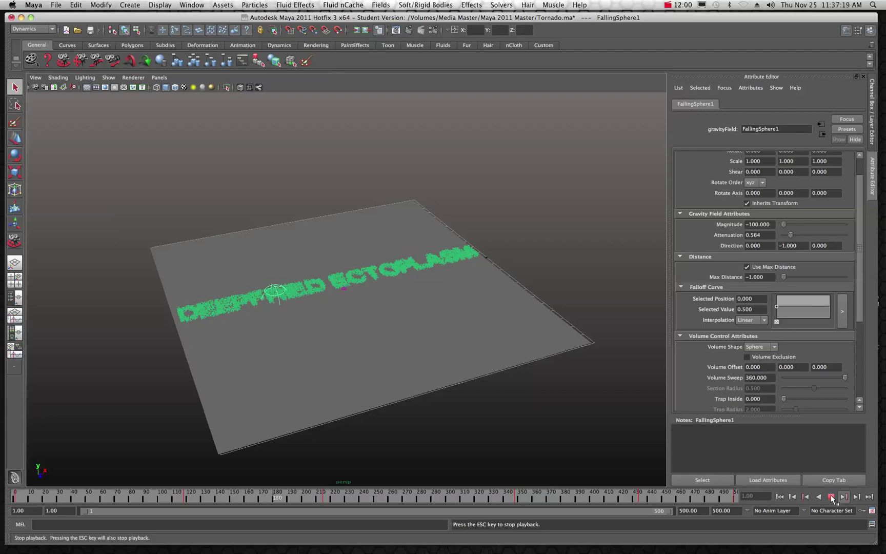
{"action": "left_click", "coordinate": [832, 497]}
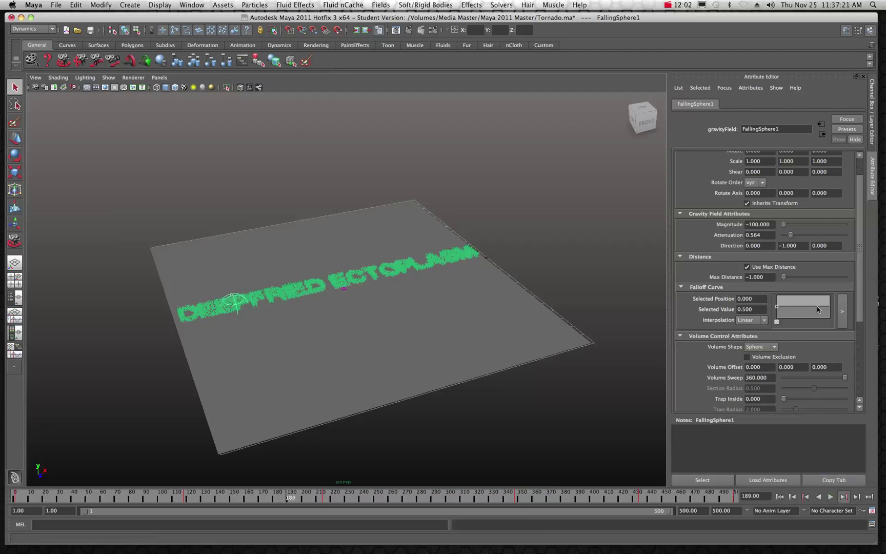
Add a falloff curve point at position 0.765 with value 0.880 and replay the simulation from frame 1 to about frame 58
{"action": "left_click_drag", "start_coordinate": [817, 305], "coordinate": [817, 297]}
{"action": "left_click_drag", "start_coordinate": [182, 489], "coordinate": [16, 501]}
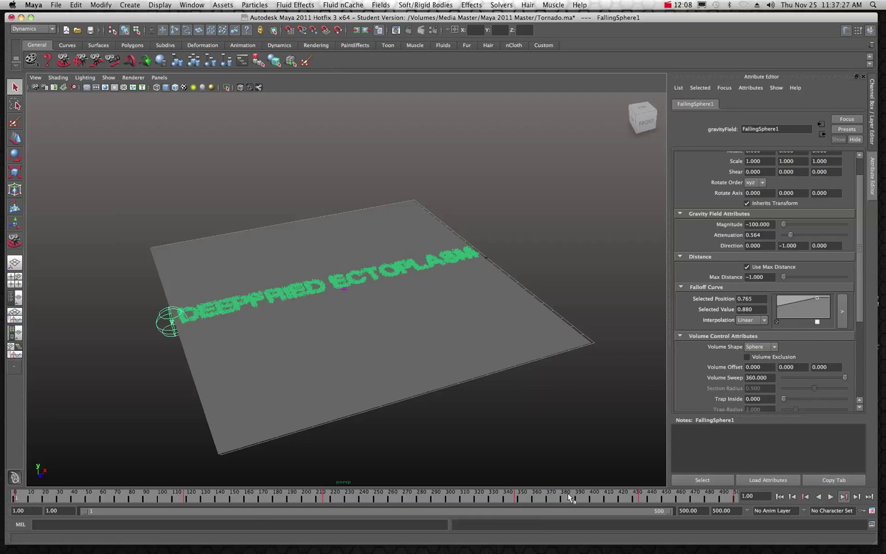
{"action": "left_click", "coordinate": [832, 496]}
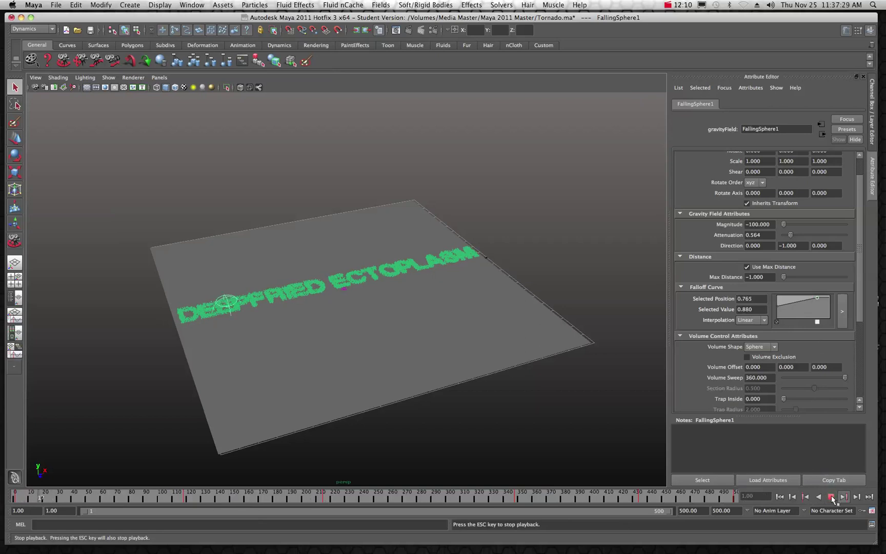
{"action": "left_click", "coordinate": [831, 497]}
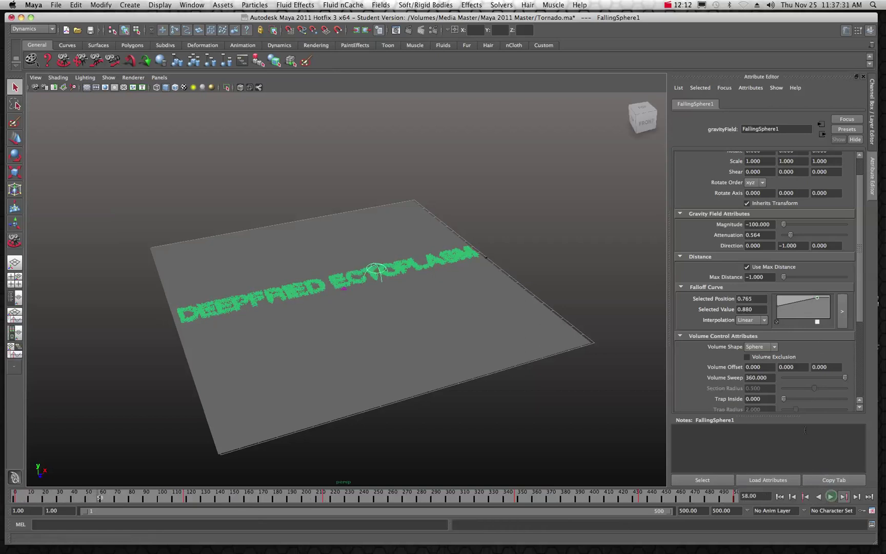
Flatten the gravity field's falloff curve at value 1.000 and turn off Use Max Distance
{"action": "left_click_drag", "start_coordinate": [778, 308], "coordinate": [778, 294]}
{"action": "left_click", "coordinate": [817, 296]}
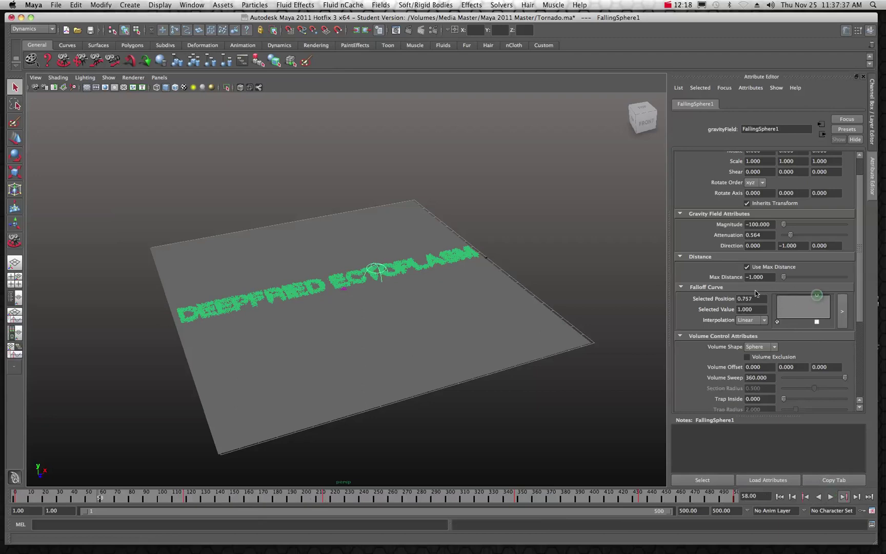
{"action": "left_click", "coordinate": [748, 267]}
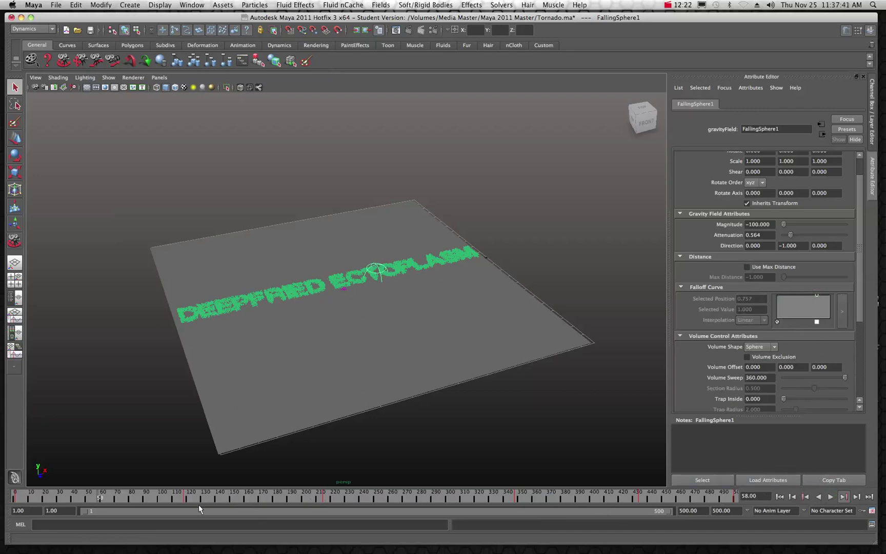
Replay the simulation from frame 1 to about frame 167 and look through the gravity field's volume control attributes
{"action": "left_click_drag", "start_coordinate": [45, 499], "coordinate": [6, 501]}
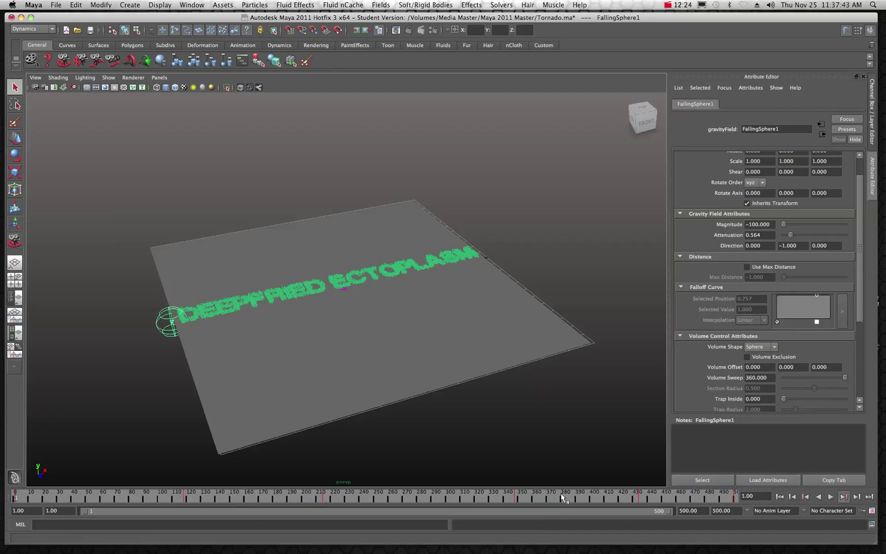
{"action": "left_click", "coordinate": [830, 497]}
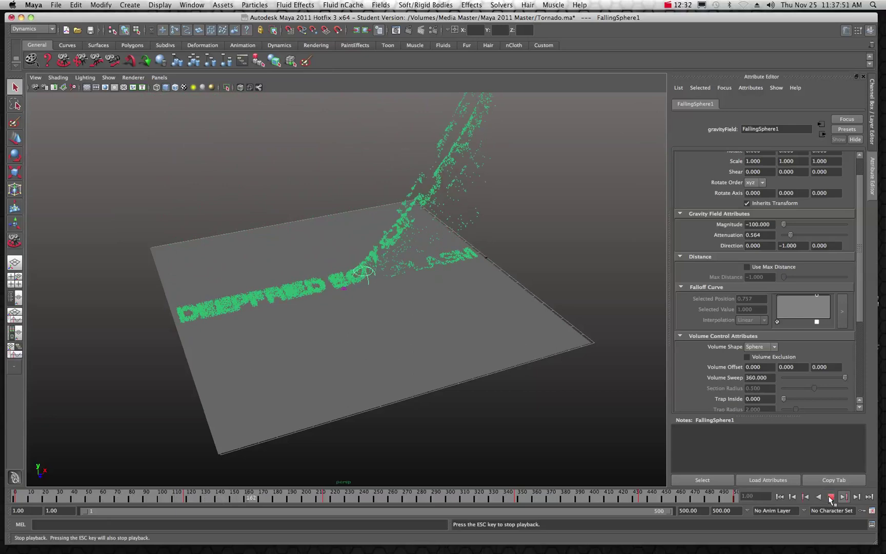
{"action": "left_click", "coordinate": [831, 497]}
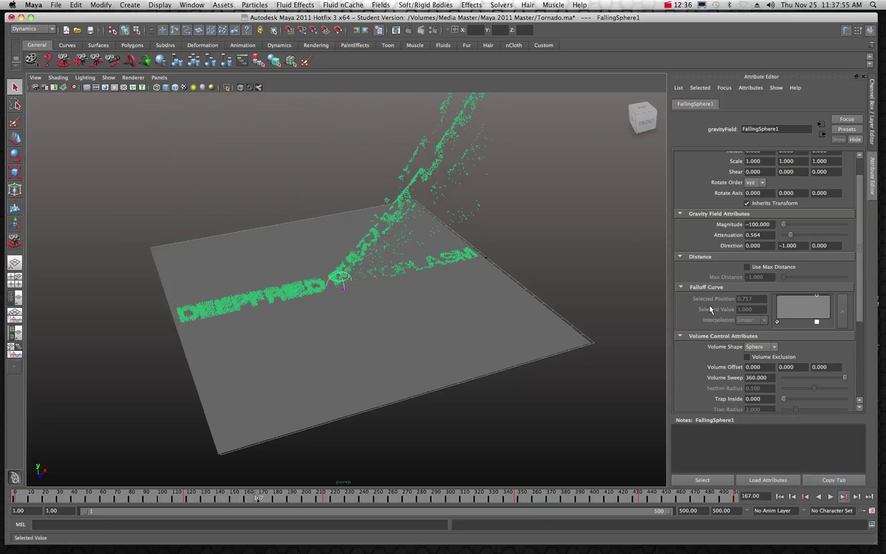
{"action": "scroll", "coordinate": [710, 308], "scroll_direction": "down", "scroll_amount": 5}
{"action": "scroll", "coordinate": [710, 307], "scroll_direction": "down", "scroll_amount": 2}
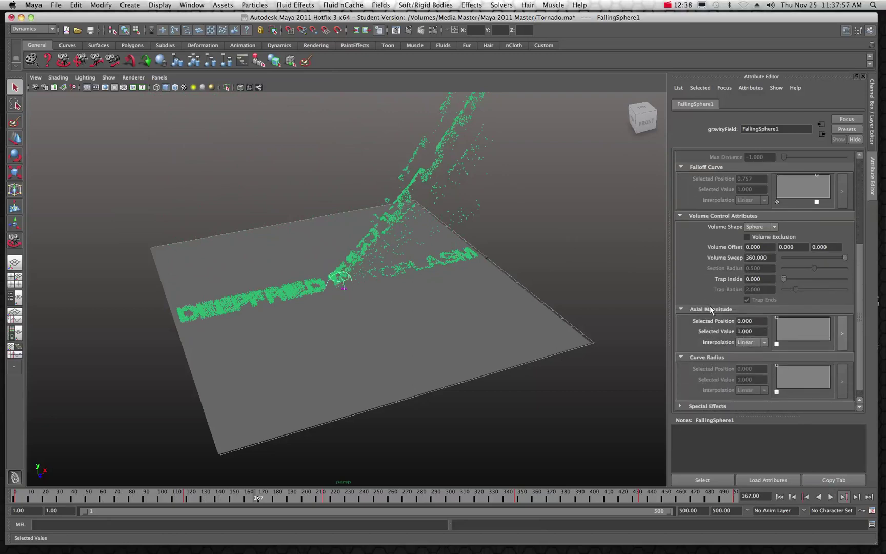
{"action": "scroll", "coordinate": [710, 307], "scroll_direction": "up", "scroll_amount": 7}
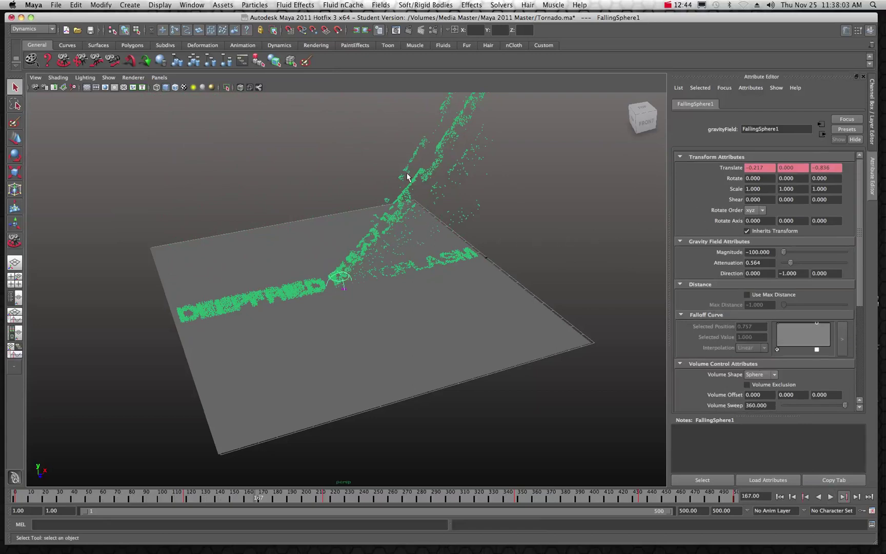
Select the text particles and set particleShape1's Particle Render Type to Spheres
{"action": "left_click", "coordinate": [487, 175]}
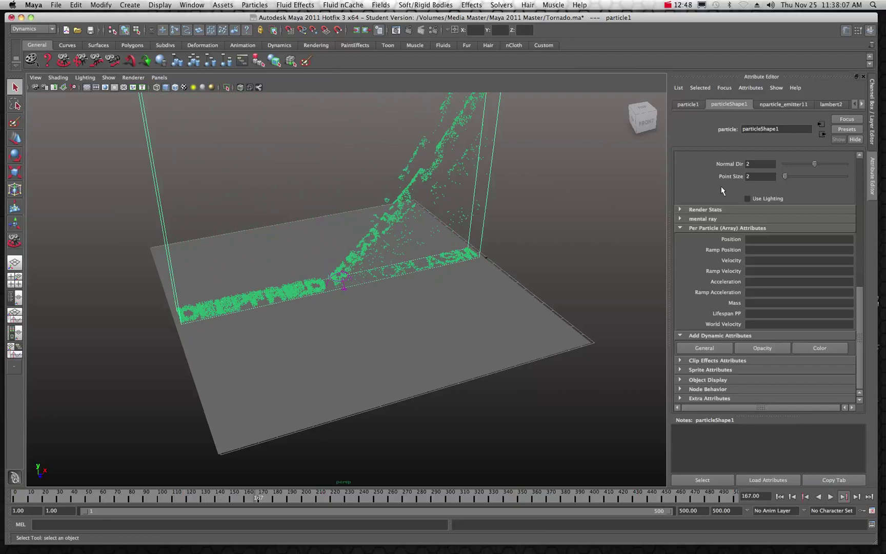
{"action": "scroll", "coordinate": [710, 267], "scroll_direction": "up", "scroll_amount": 10}
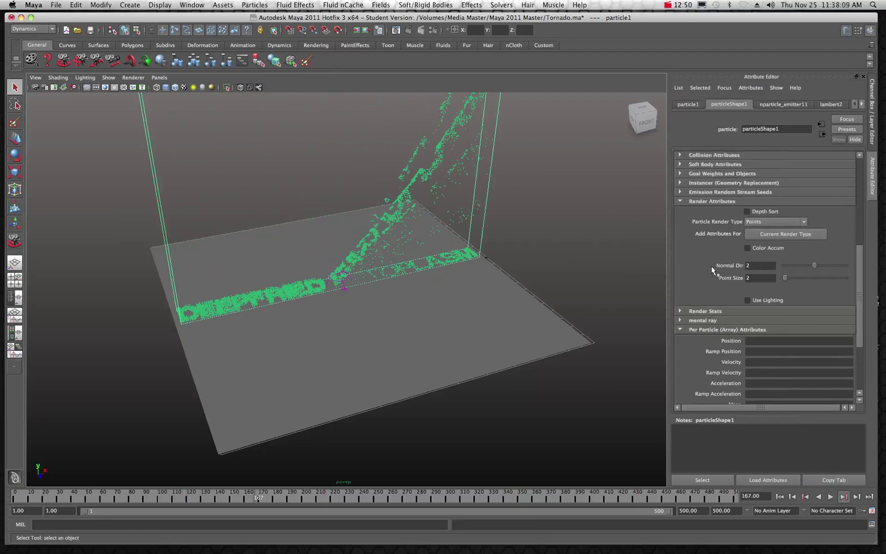
{"action": "scroll", "coordinate": [713, 268], "scroll_direction": "up", "scroll_amount": 10}
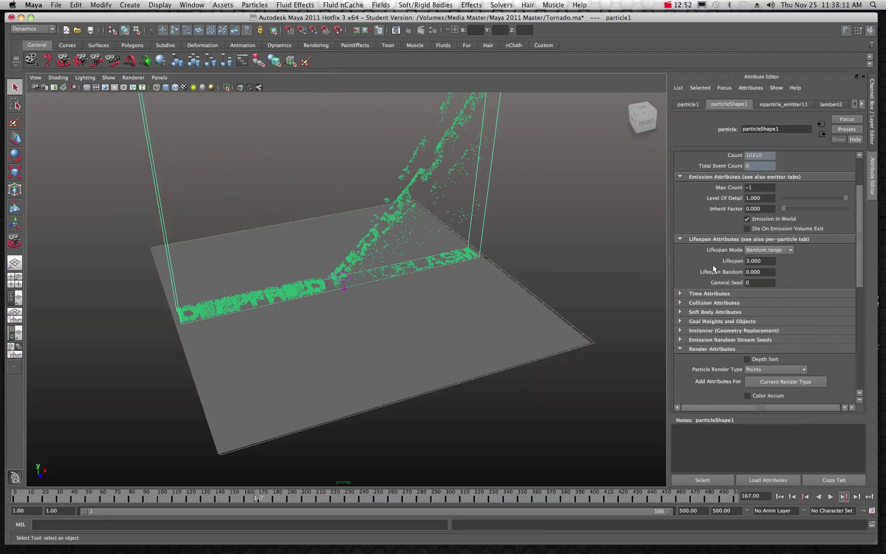
{"action": "scroll", "coordinate": [713, 267], "scroll_direction": "up", "scroll_amount": 2}
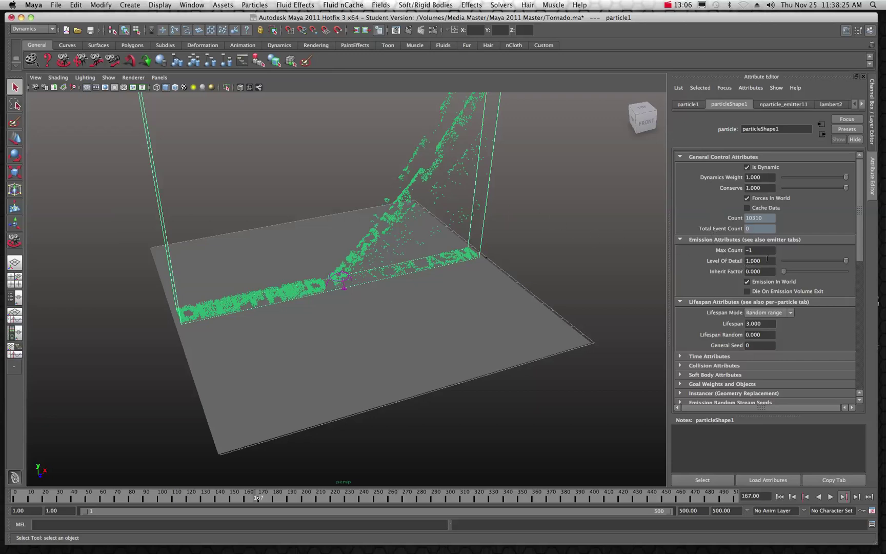
{"action": "scroll", "coordinate": [692, 266], "scroll_direction": "down", "scroll_amount": 3}
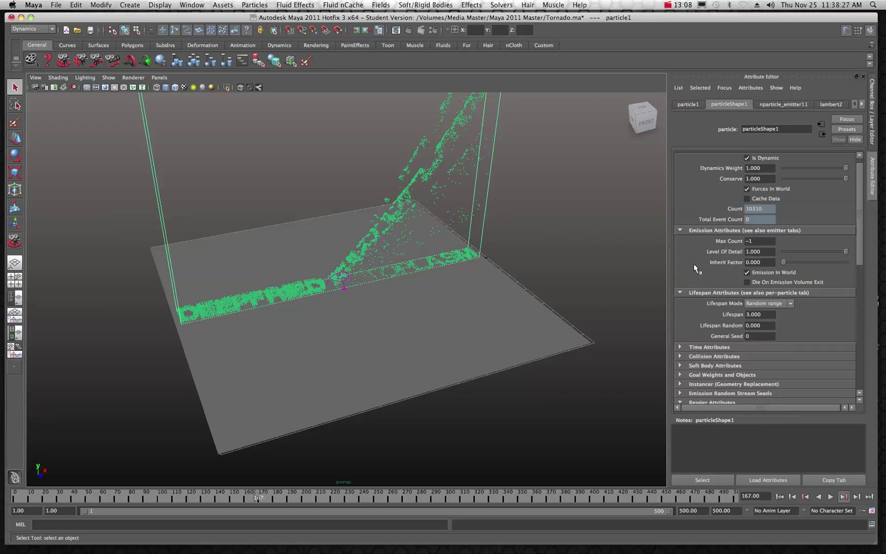
{"action": "scroll", "coordinate": [688, 272], "scroll_direction": "down", "scroll_amount": 4}
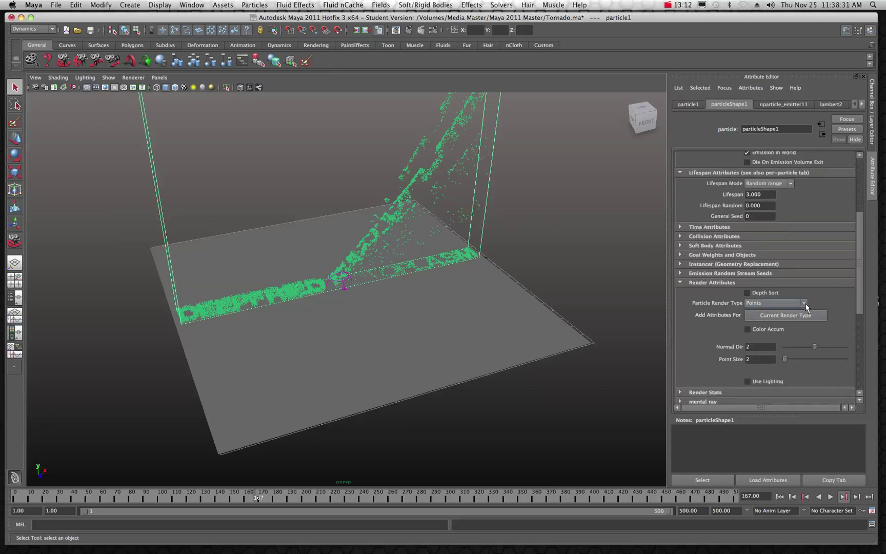
{"action": "left_click", "coordinate": [805, 304]}
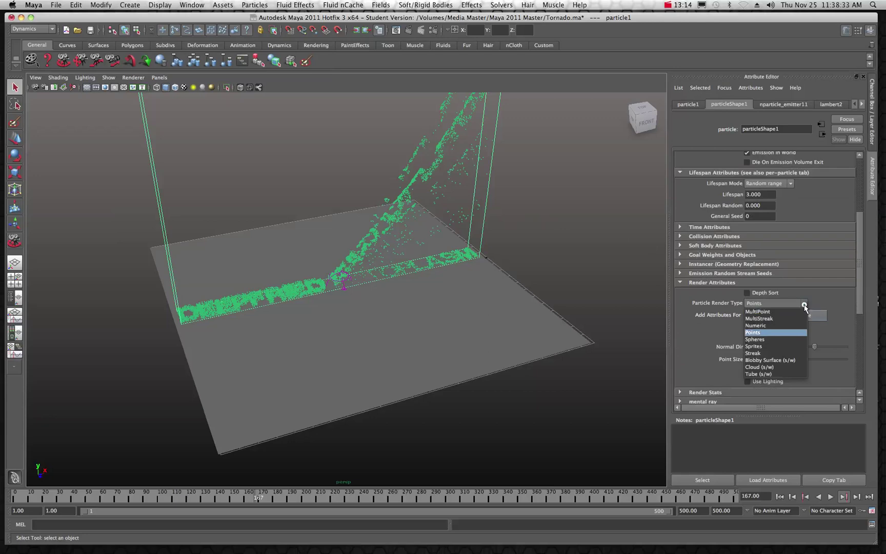
{"action": "left_click", "coordinate": [783, 340]}
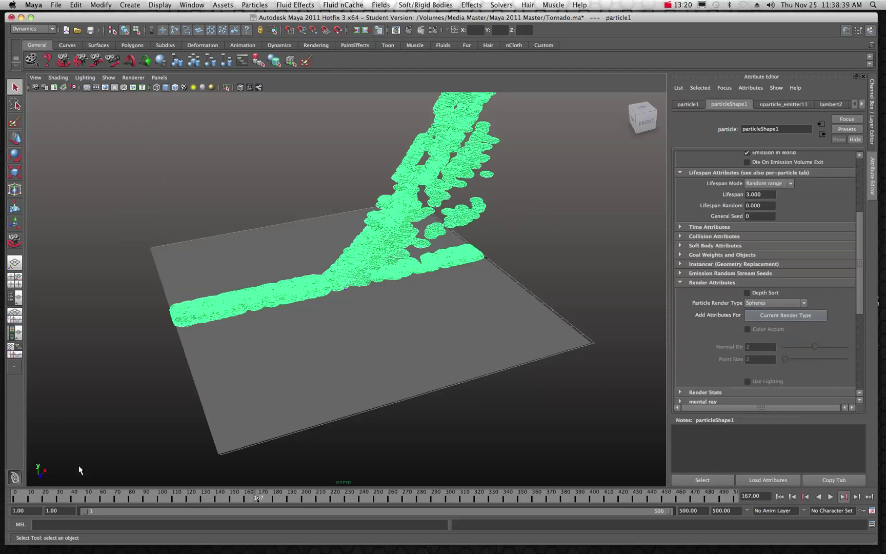
Replay the simulation from frame 1 to about frame 24 with the sphere particles
{"action": "left_click", "coordinate": [47, 495]}
{"action": "left_click_drag", "start_coordinate": [1, 505], "coordinate": [1, 507]}
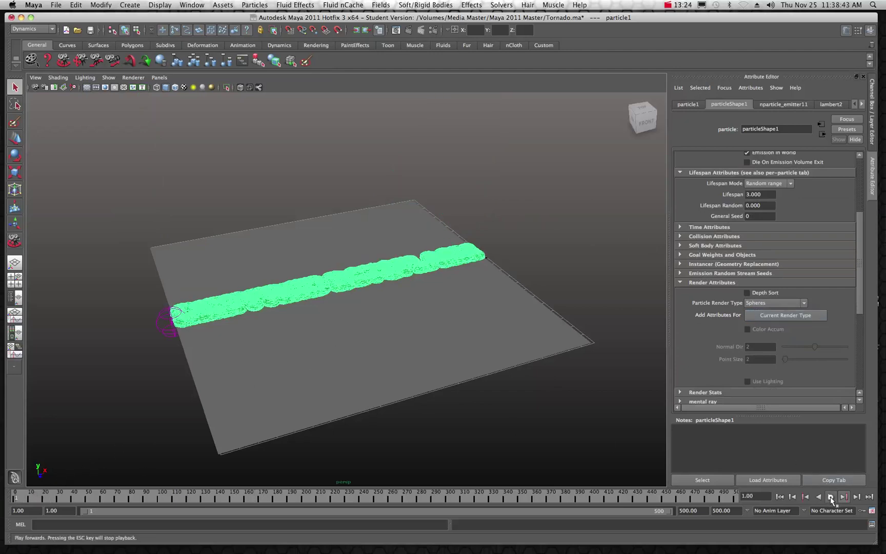
{"action": "left_click", "coordinate": [831, 496]}
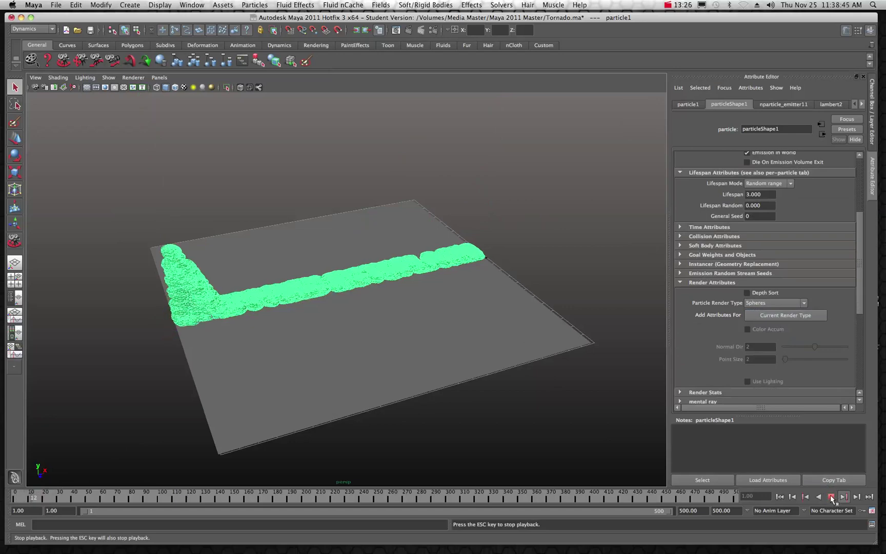
{"action": "left_click", "coordinate": [832, 496]}
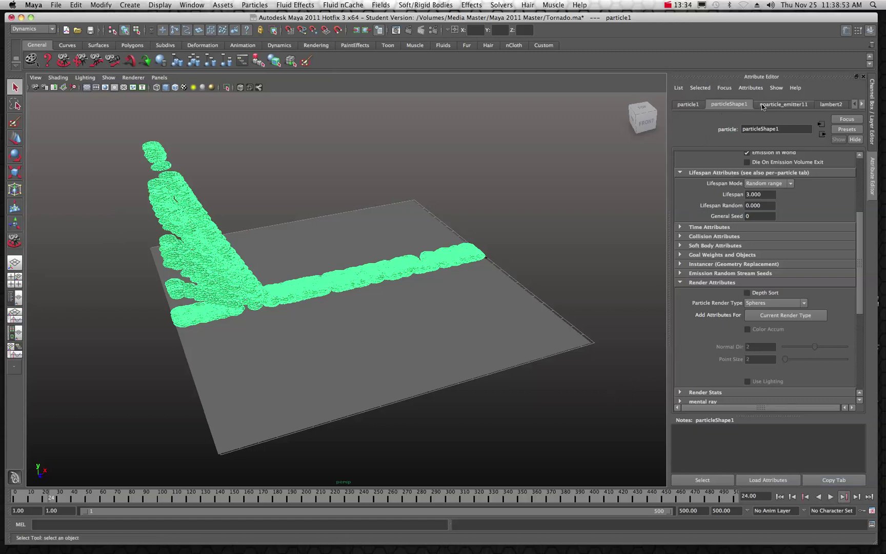
Set the rate of nparticle_emitter11 to 1000 particles per second and replay the simulation from frame 1 to about frame 33
{"action": "scroll", "coordinate": [709, 246], "scroll_direction": "up", "scroll_amount": 5}
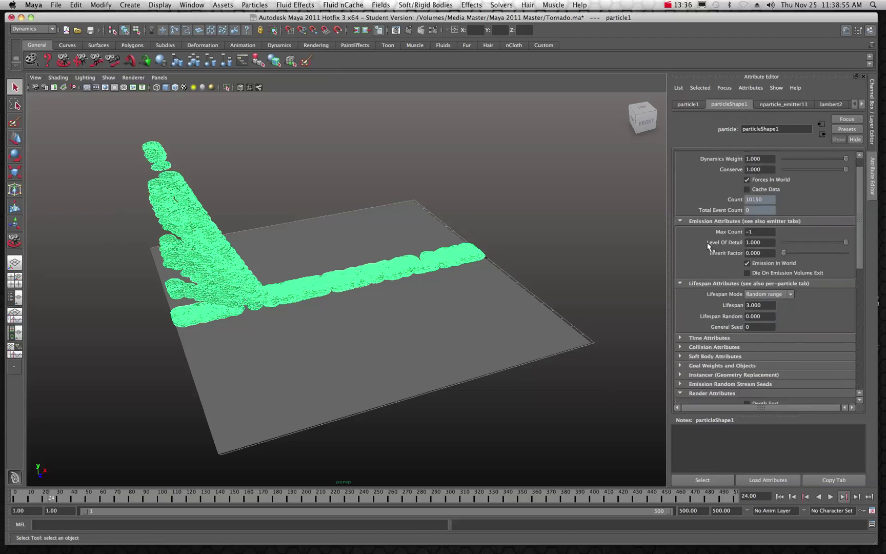
{"action": "scroll", "coordinate": [709, 247], "scroll_direction": "up", "scroll_amount": 1}
{"action": "left_click", "coordinate": [778, 104]}
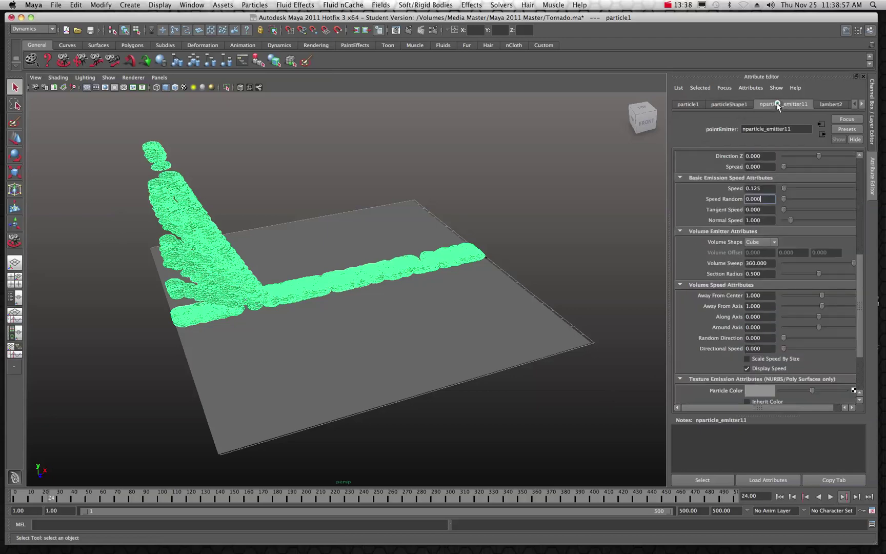
{"action": "scroll", "coordinate": [731, 197], "scroll_direction": "up", "scroll_amount": 9}
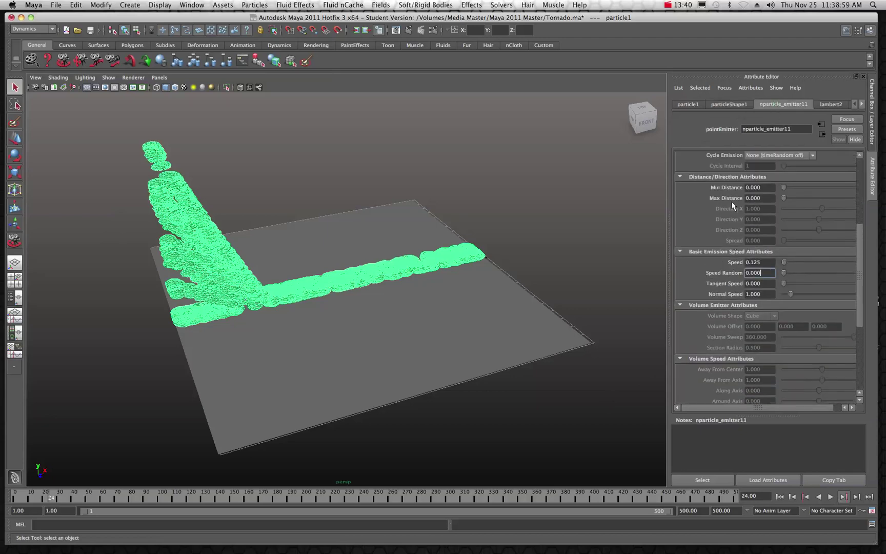
{"action": "scroll", "coordinate": [732, 194], "scroll_direction": "up", "scroll_amount": 1}
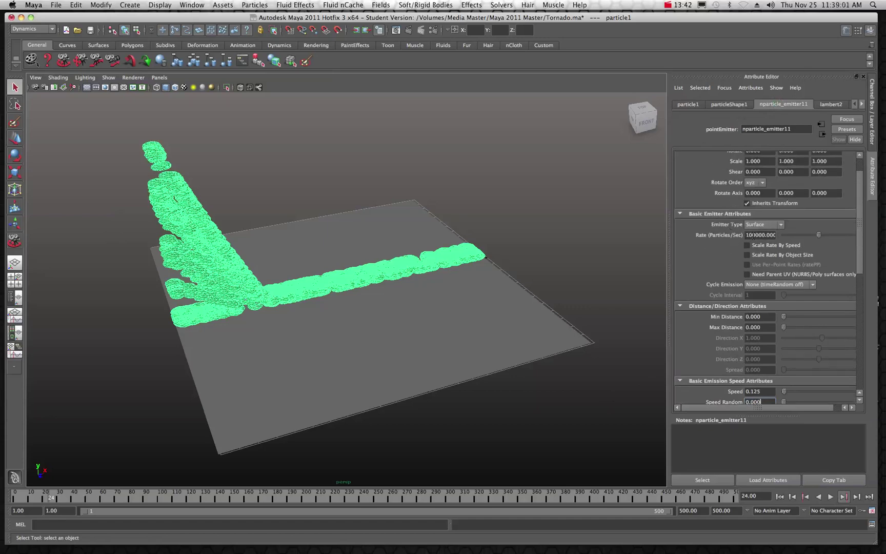
{"action": "left_click", "coordinate": [753, 235]}
{"action": "left_click_drag", "start_coordinate": [759, 235], "coordinate": [751, 235]}
{"action": "key", "text": "BackSpace"}
{"action": "left_click", "coordinate": [762, 316]}
{"action": "key", "text": "alt+v"}
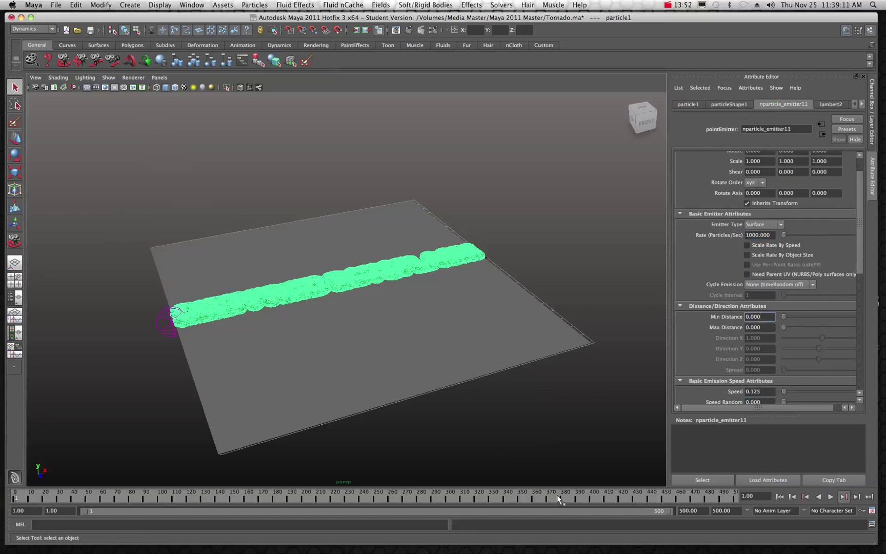
{"action": "left_click", "coordinate": [831, 497]}
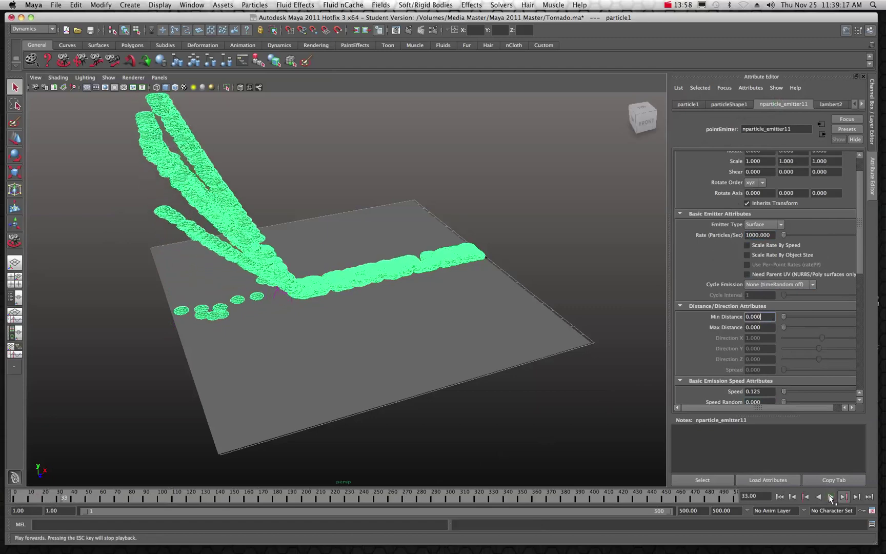
Lower the emitter rate to 100 particles per second and replay the simulation from frame 1 to about frame 39
{"action": "left_click", "coordinate": [754, 236]}
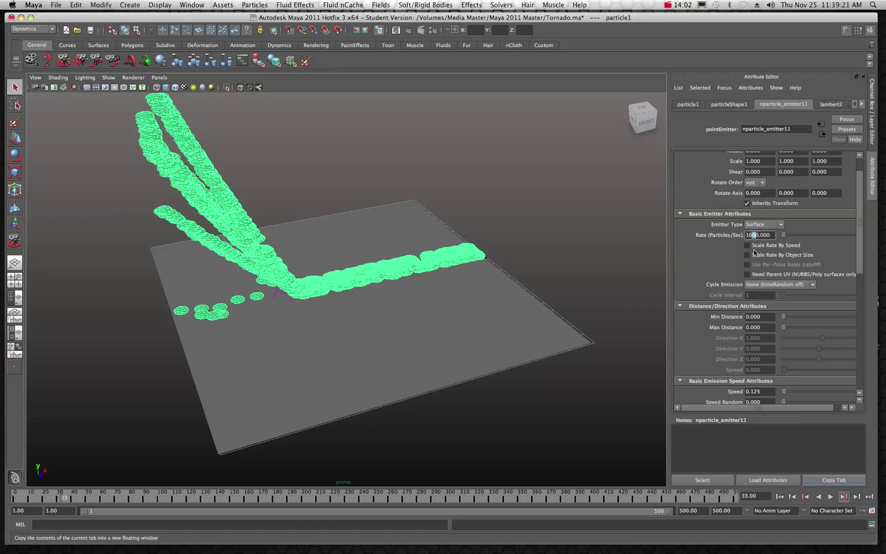
{"action": "key", "text": "BackSpace"}
{"action": "left_click", "coordinate": [770, 318]}
{"action": "left_click", "coordinate": [16, 499]}
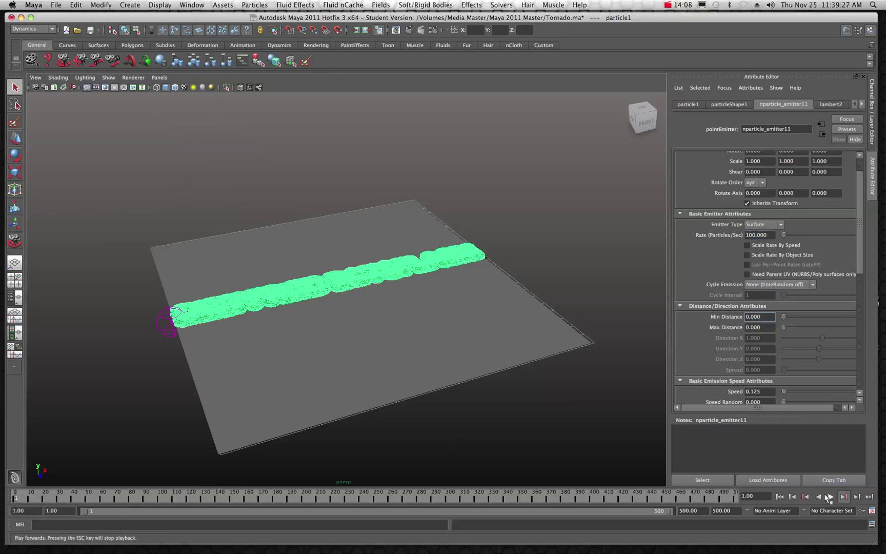
{"action": "left_click", "coordinate": [830, 497]}
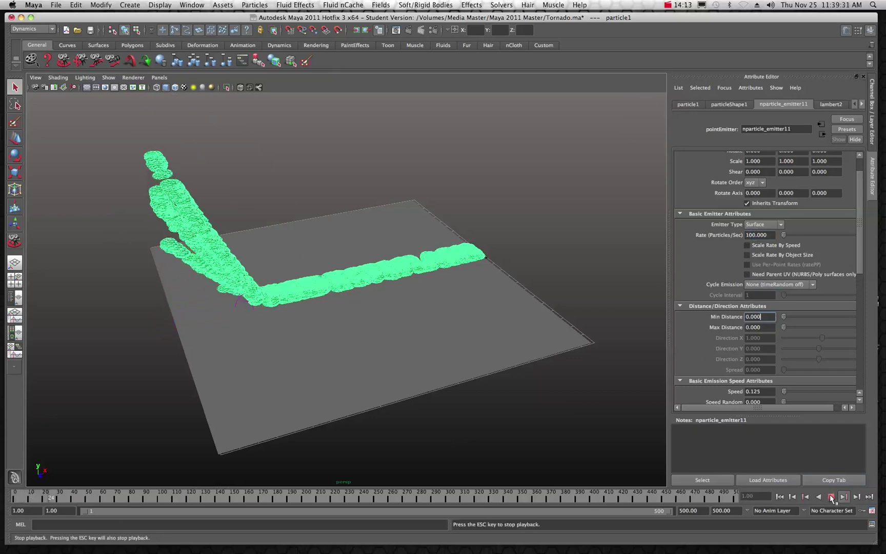
{"action": "left_click", "coordinate": [831, 496]}
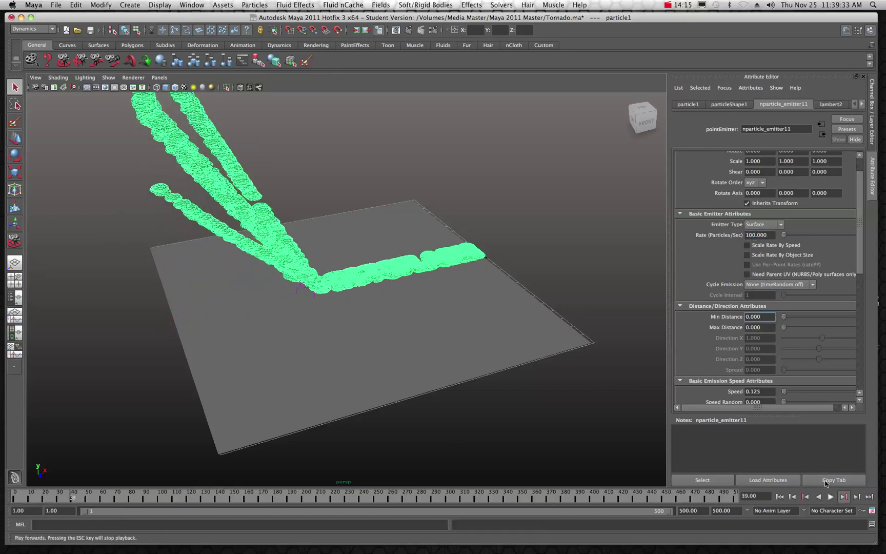
Replay the simulation from frame 1 and stop it at about frame 267
{"action": "left_click", "coordinate": [753, 235]}
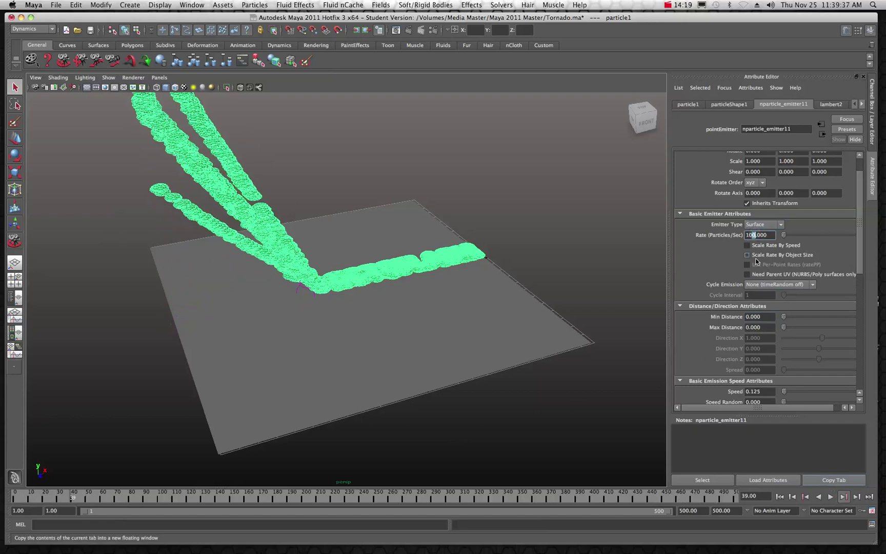
{"action": "left_click", "coordinate": [15, 500]}
{"action": "key", "text": "alt+v"}
{"action": "key", "text": "alt+v"}
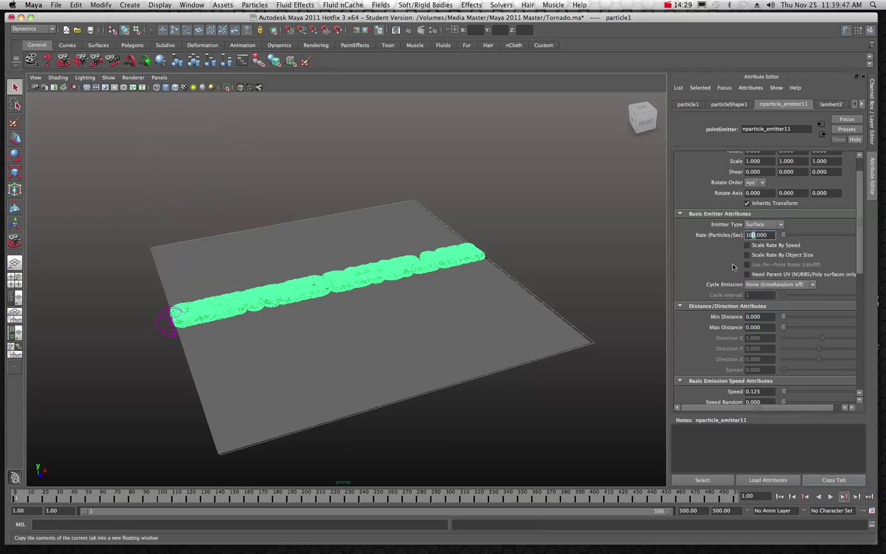
{"action": "left_click", "coordinate": [764, 317]}
{"action": "left_click", "coordinate": [830, 496]}
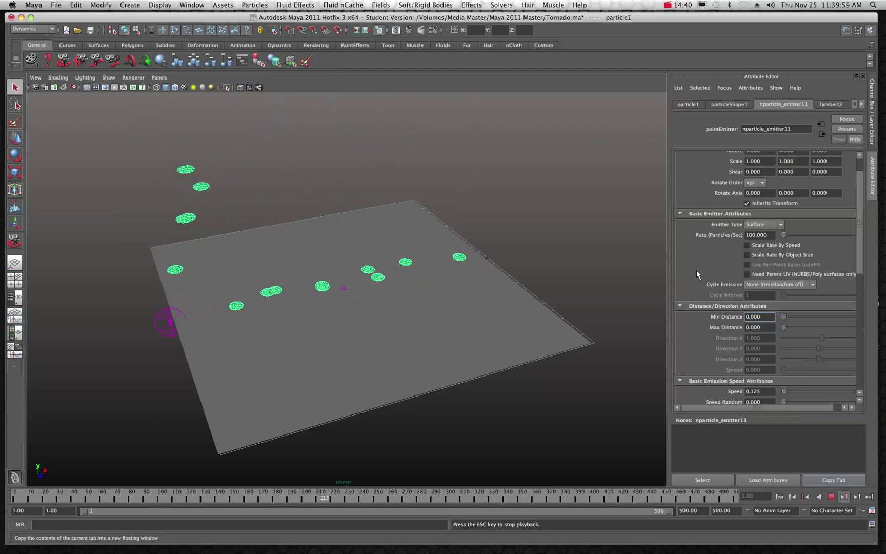
{"action": "left_click", "coordinate": [832, 496]}
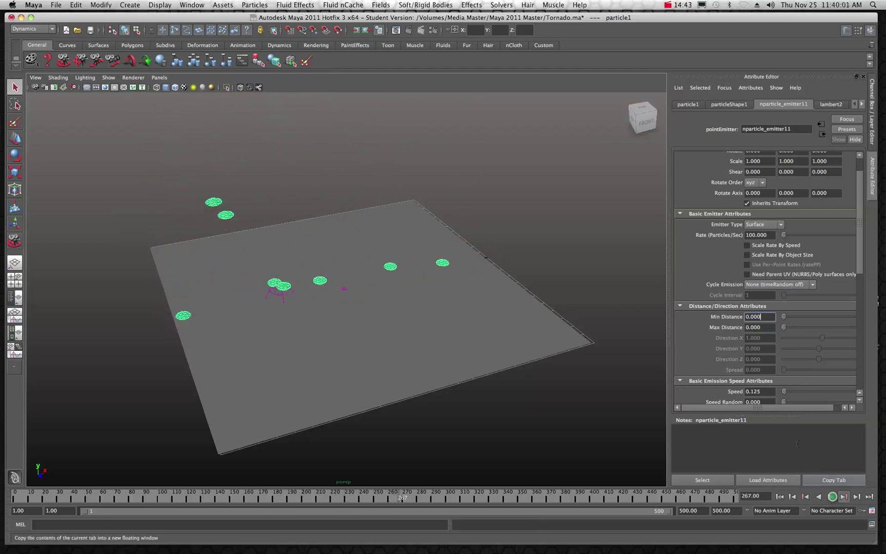
{"action": "left_click", "coordinate": [668, 5]}
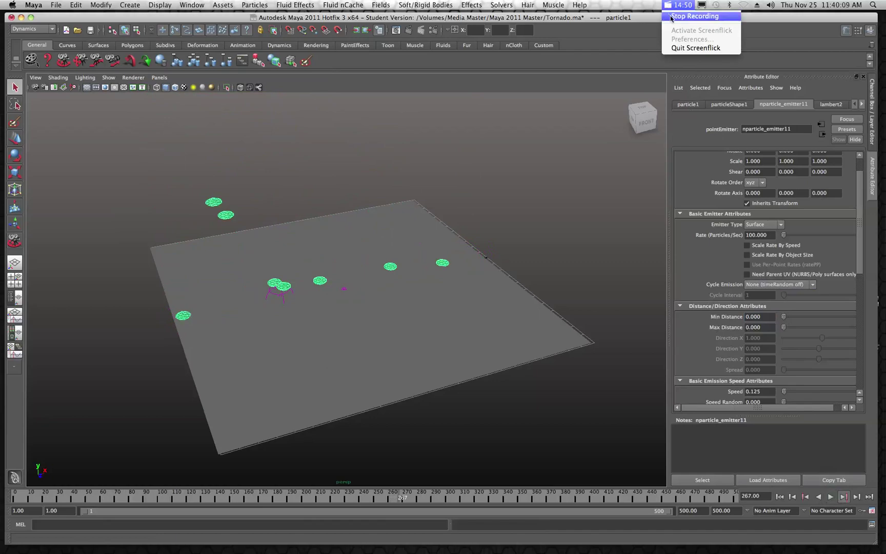